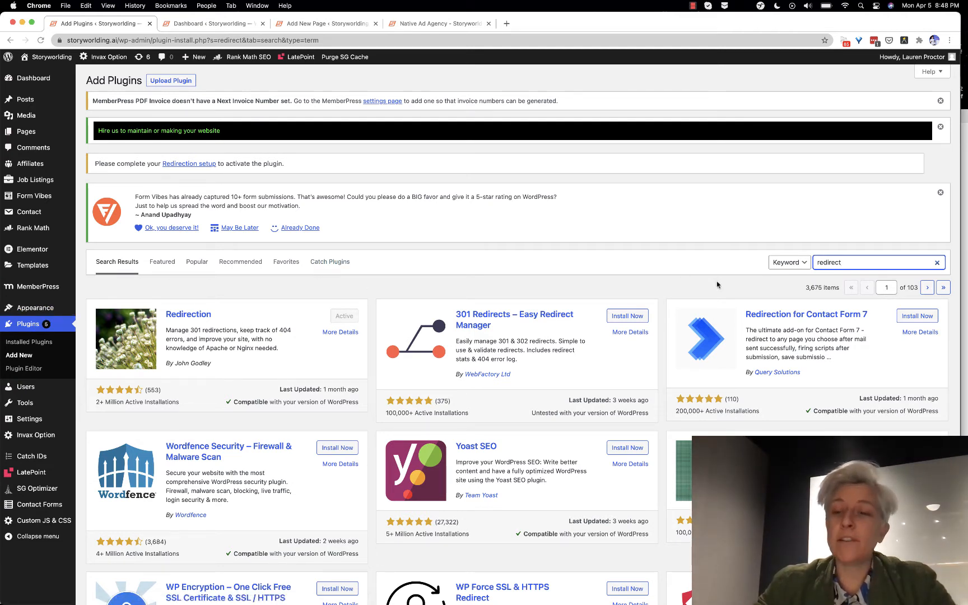
{"action": "double_click", "coordinate": [832, 261]}
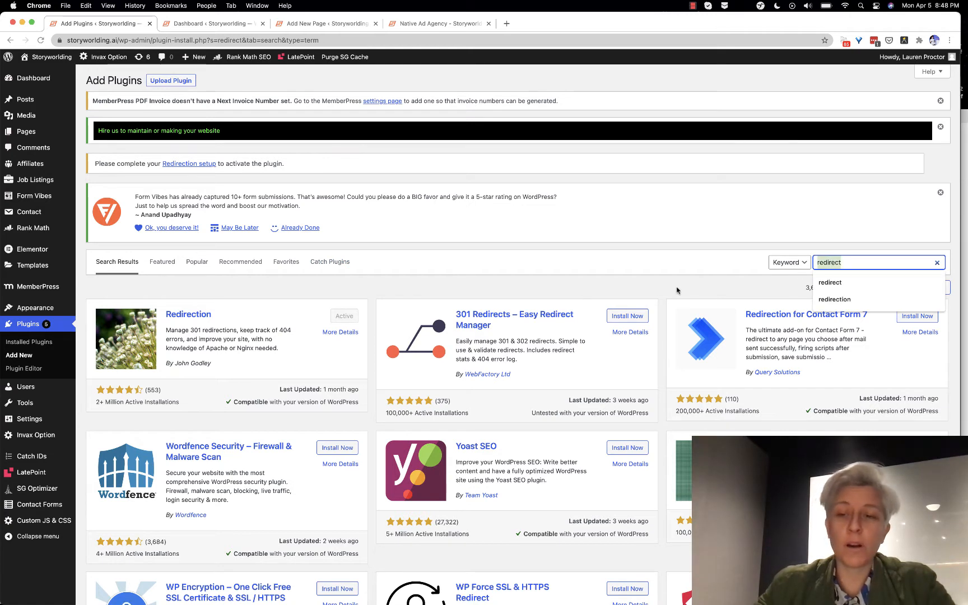
{"action": "left_click", "coordinate": [729, 273]}
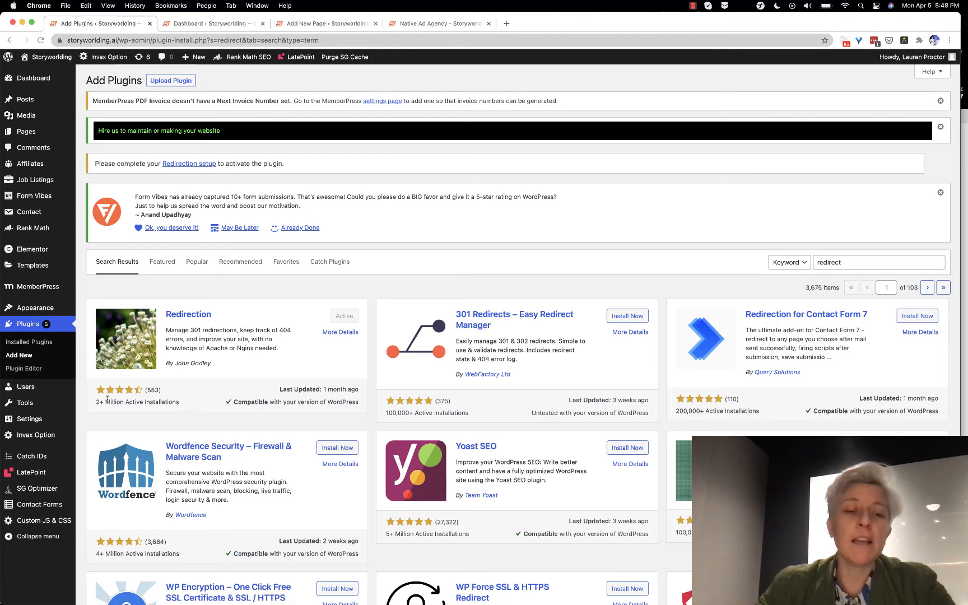
{"action": "left_click_drag", "start_coordinate": [100, 406], "coordinate": [153, 406]}
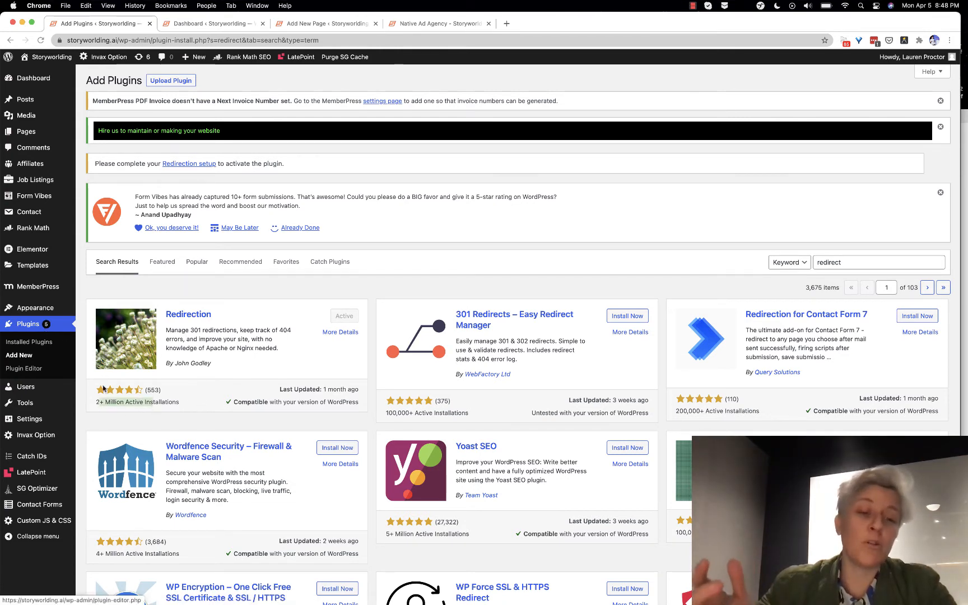
Search the new plugins directory for "redirection" and open the Redirection plugin's setup
{"action": "left_click", "coordinate": [25, 328]}
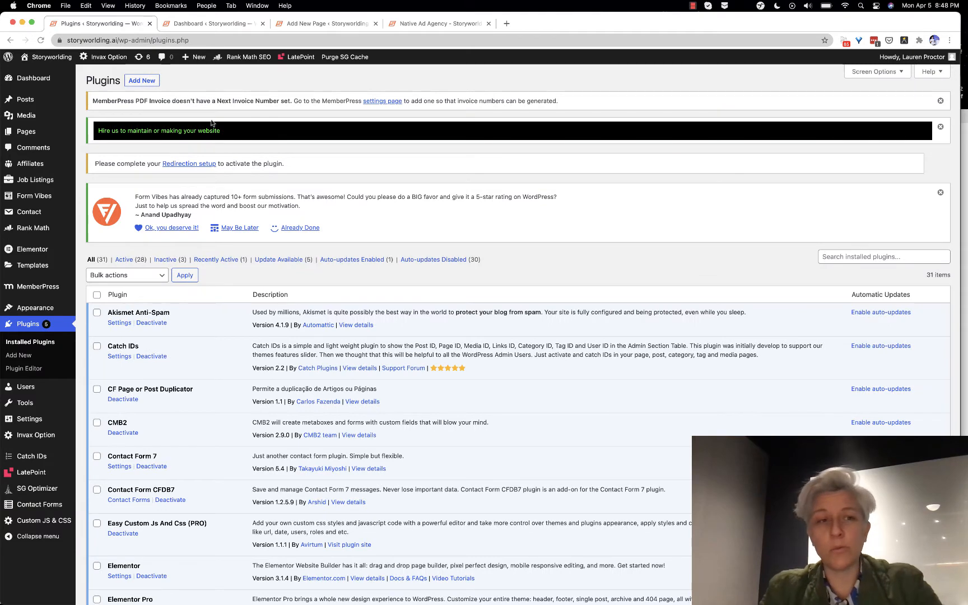
{"action": "left_click", "coordinate": [142, 80]}
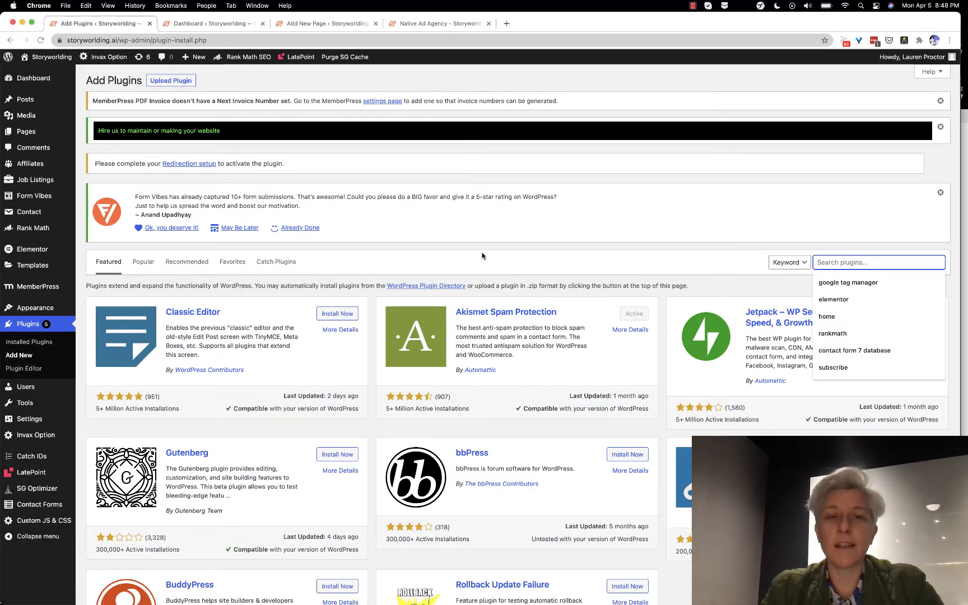
{"action": "type", "text": "redirection"}
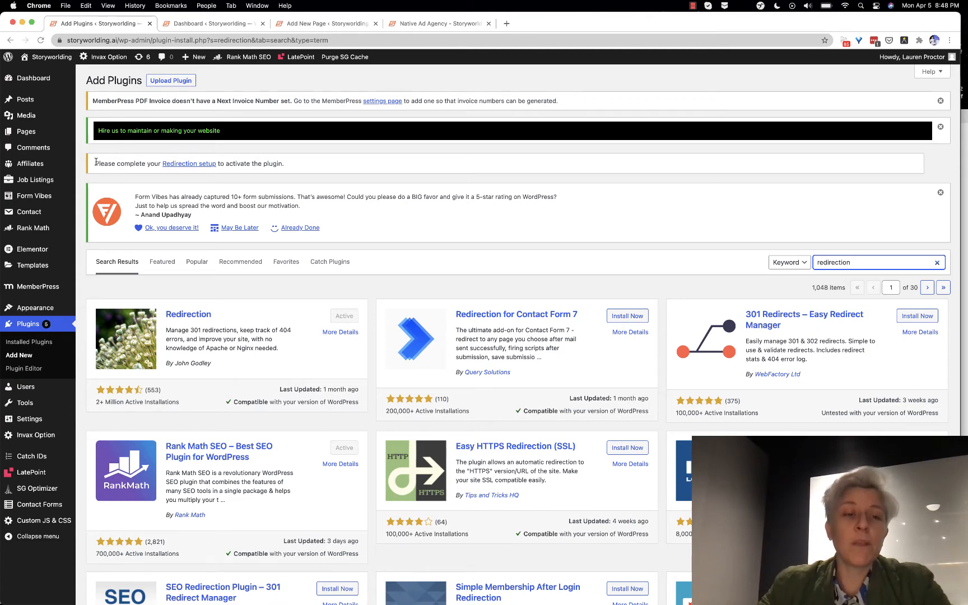
{"action": "left_click_drag", "start_coordinate": [96, 162], "coordinate": [388, 170]}
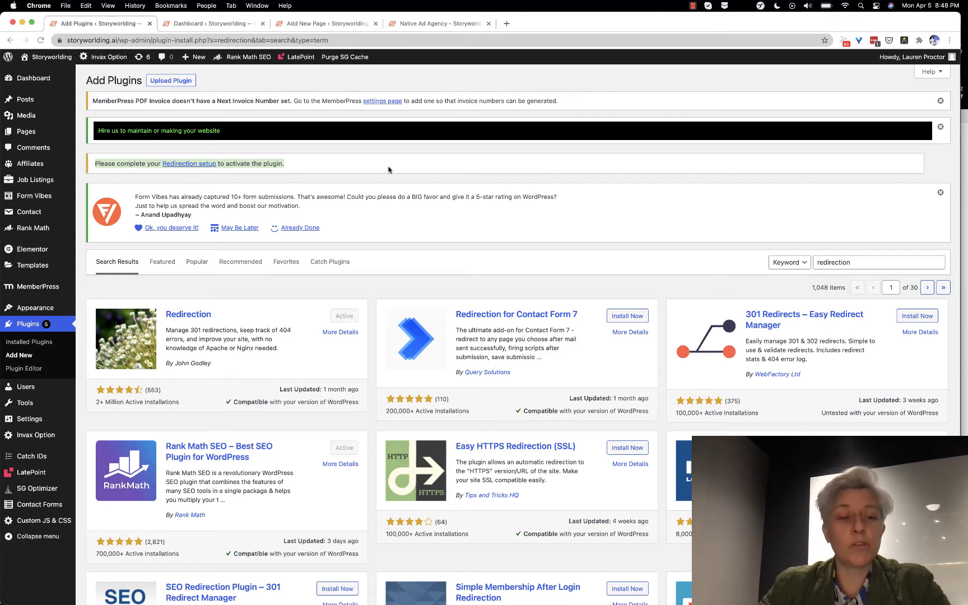
{"action": "left_click", "coordinate": [182, 168]}
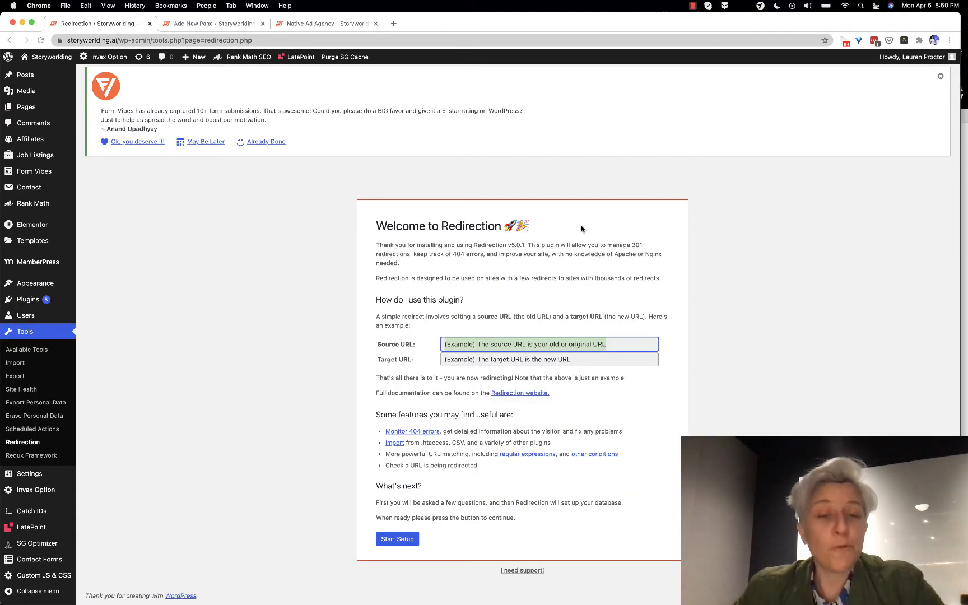
Review the plugin's welcome description and the address of the live Native Ad Agency page
{"action": "mouse_move", "coordinate": [391, 245]}
{"action": "left_mouse_down"}
{"action": "mouse_move", "coordinate": [505, 254]}
{"action": "mouse_move", "coordinate": [399, 262]}
{"action": "left_mouse_up"}
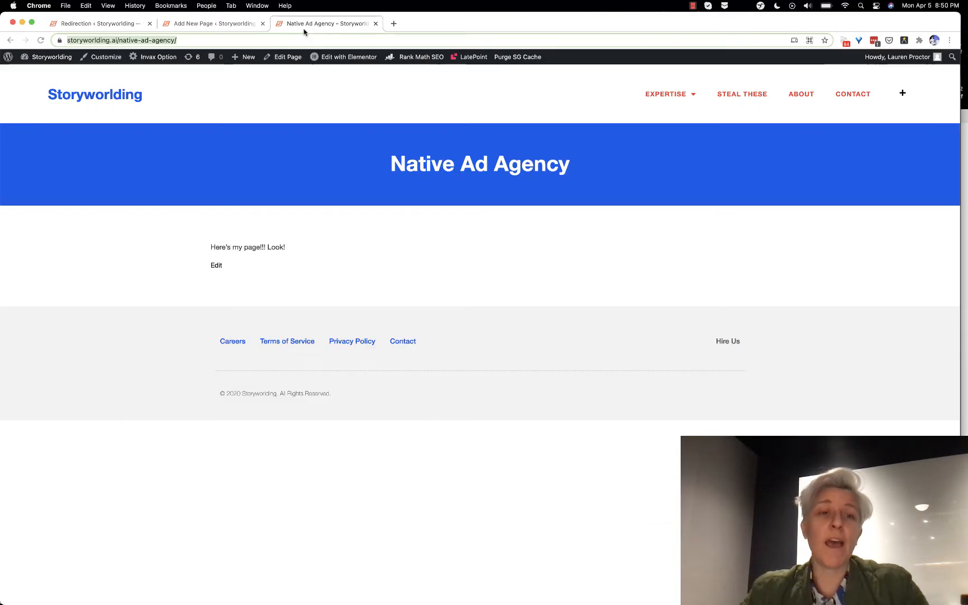
{"action": "left_click", "coordinate": [293, 23]}
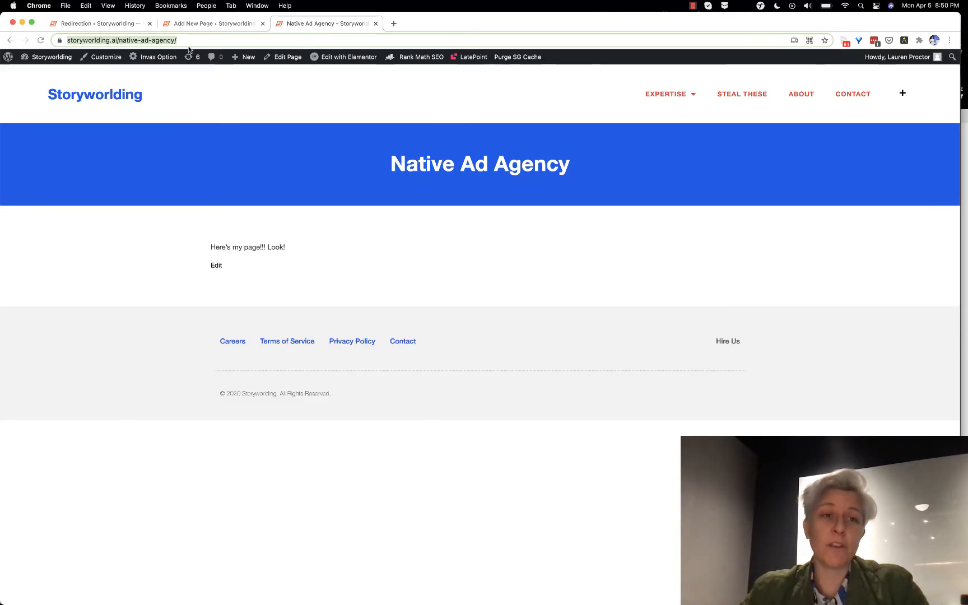
{"action": "left_click", "coordinate": [122, 23]}
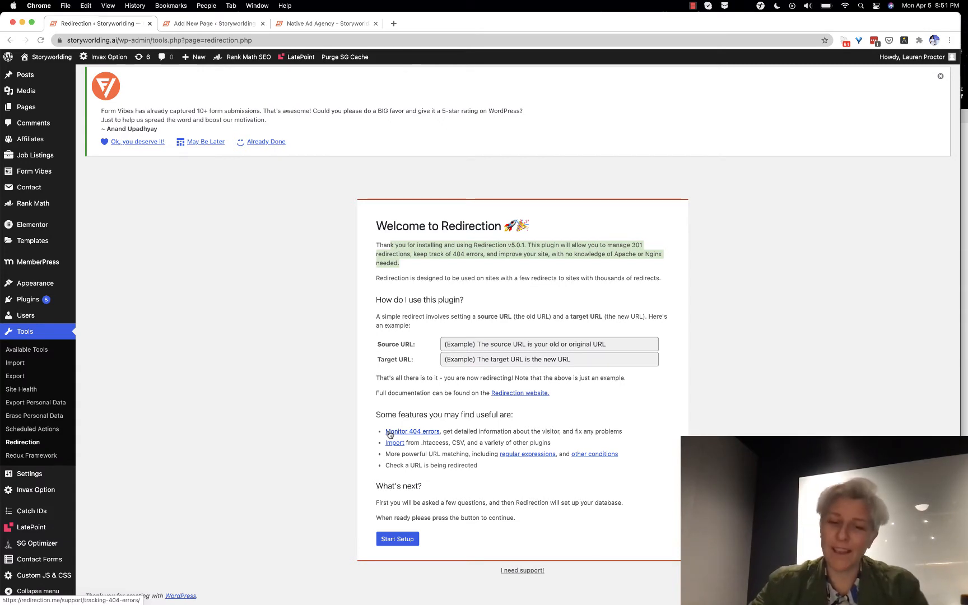
Start the Redirection setup and enable permalink monitoring, logging of all redirects and 404 errors, and IP information storage
{"action": "left_click", "coordinate": [407, 541]}
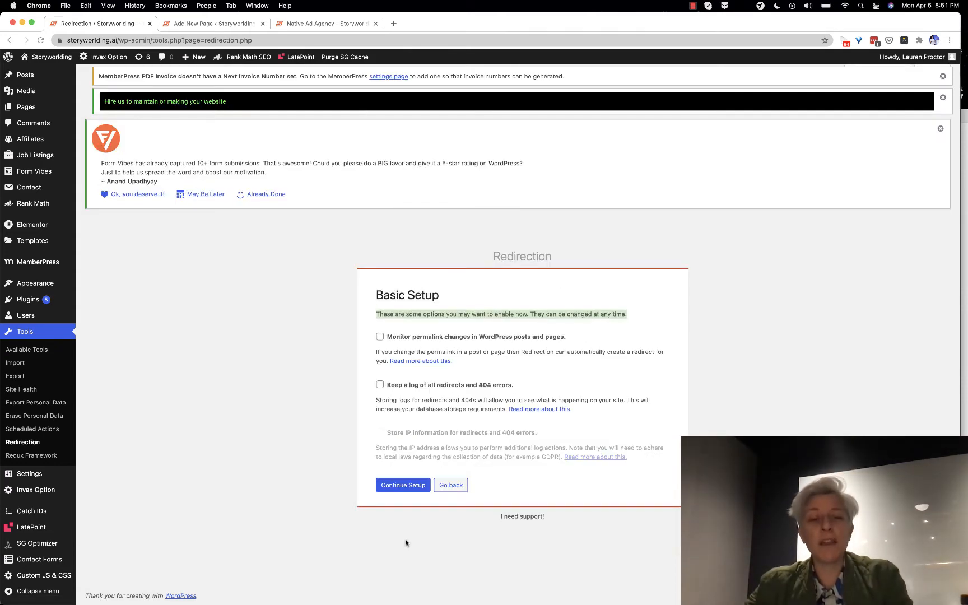
{"action": "left_click", "coordinate": [421, 340]}
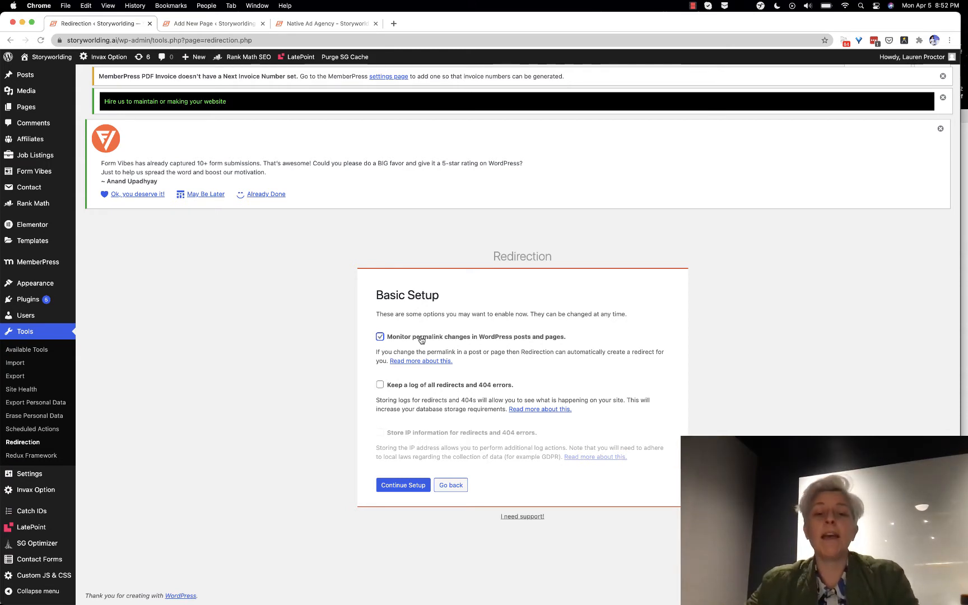
{"action": "left_click", "coordinate": [401, 386]}
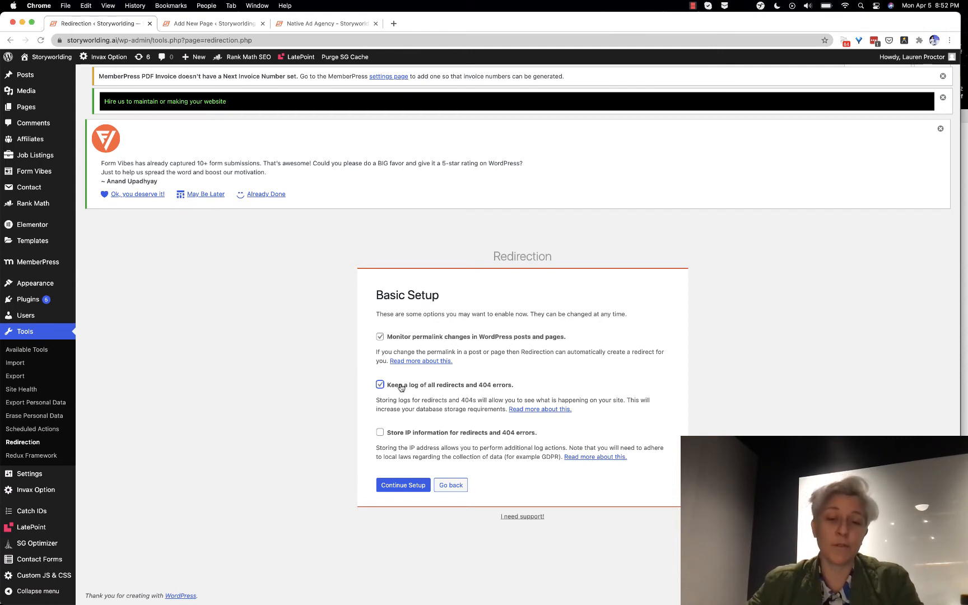
{"action": "left_click", "coordinate": [402, 437]}
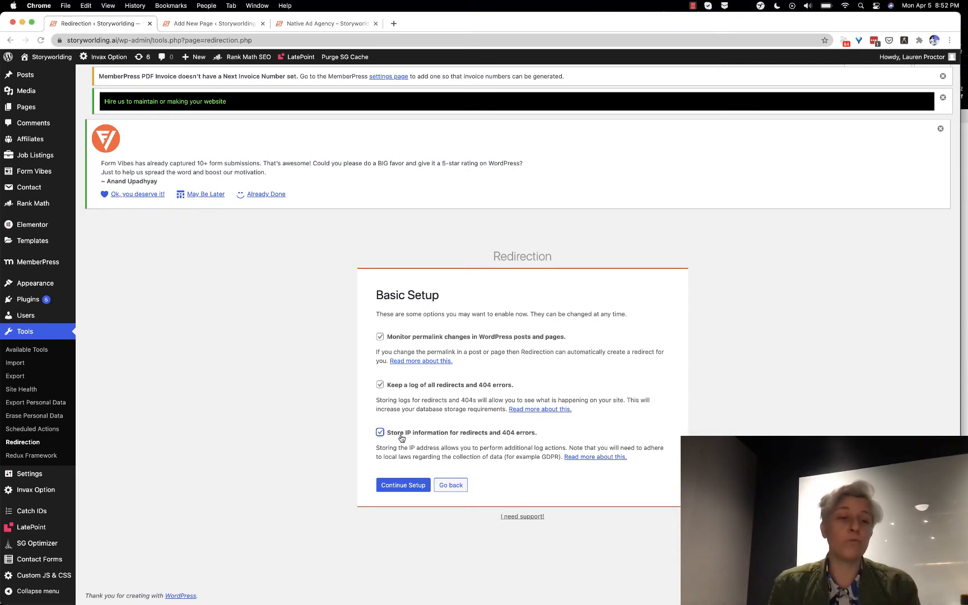
{"action": "left_click", "coordinate": [403, 486]}
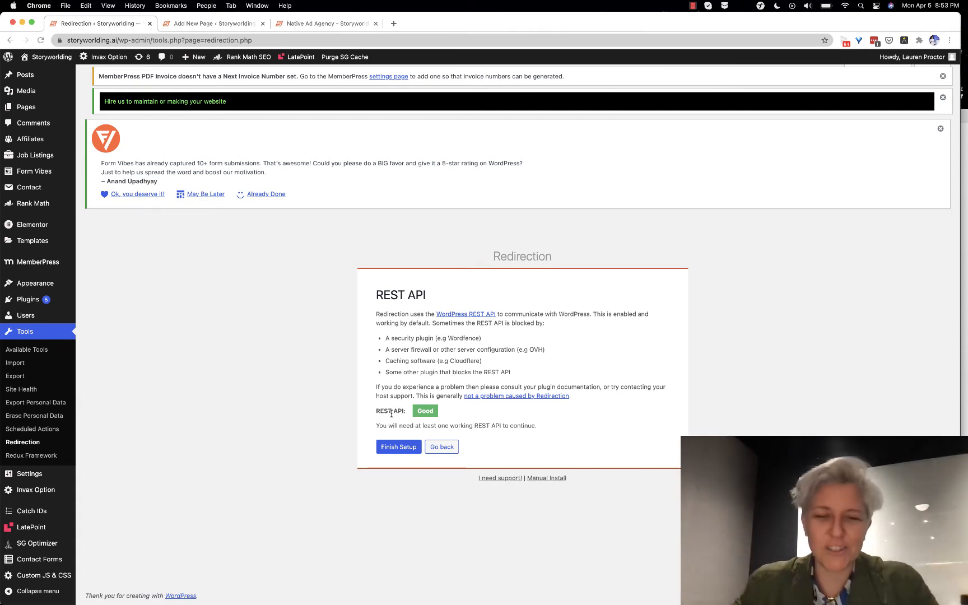
Check the REST API status and finish the Redirection setup to reach the redirects list
{"action": "left_click_drag", "start_coordinate": [391, 413], "coordinate": [425, 411]}
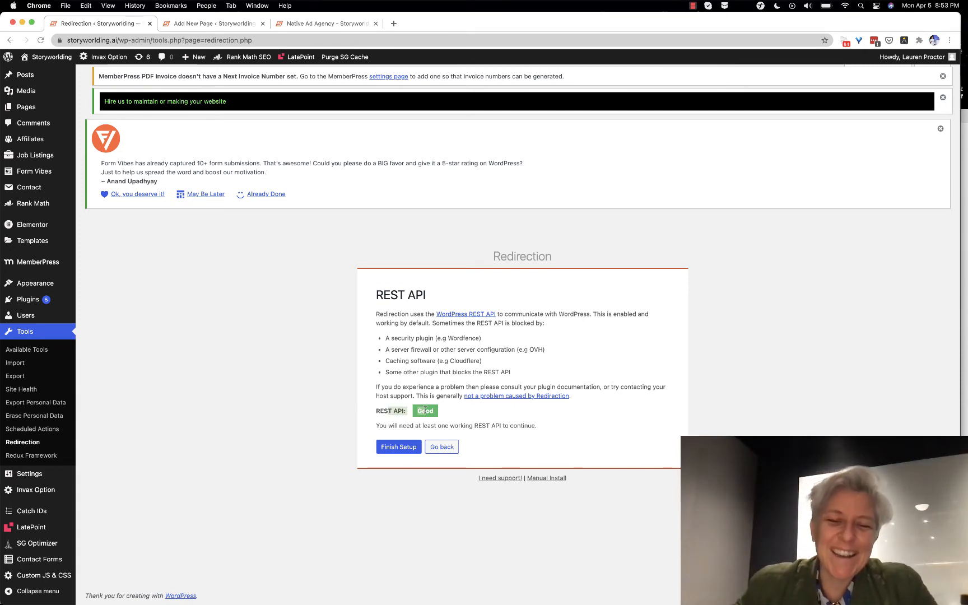
{"action": "left_click", "coordinate": [383, 410]}
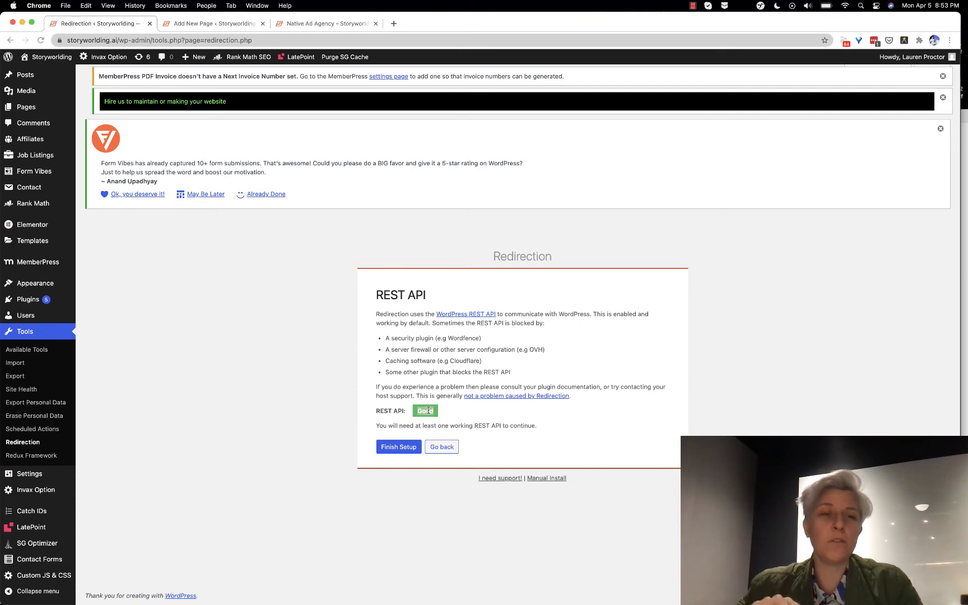
{"action": "left_click", "coordinate": [390, 407]}
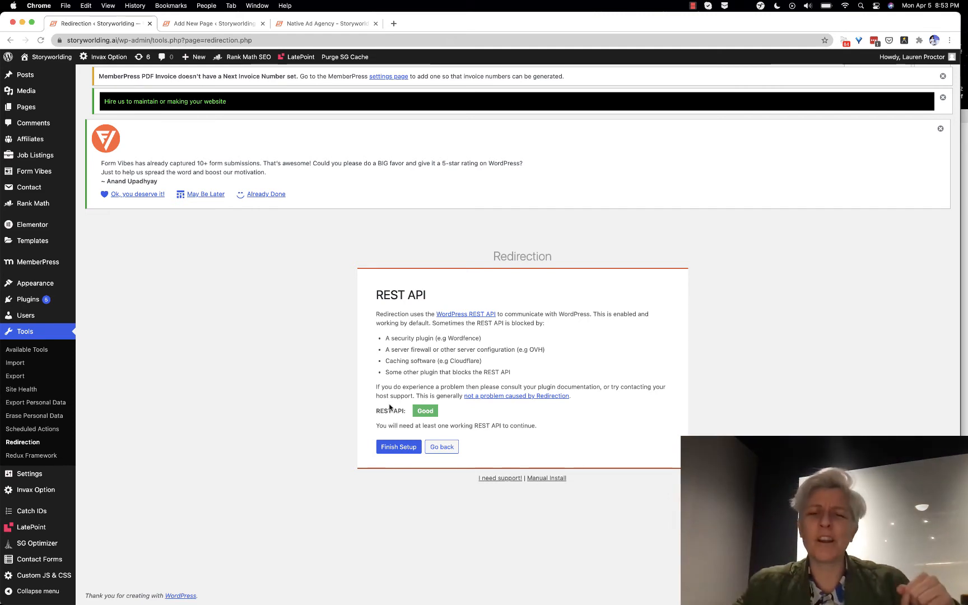
{"action": "left_click", "coordinate": [396, 449]}
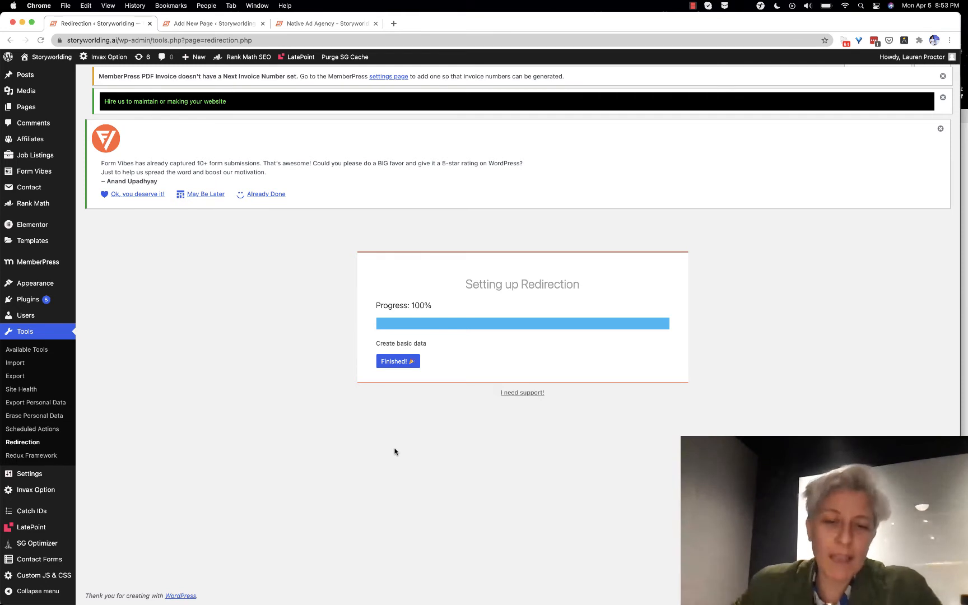
{"action": "left_click", "coordinate": [401, 363]}
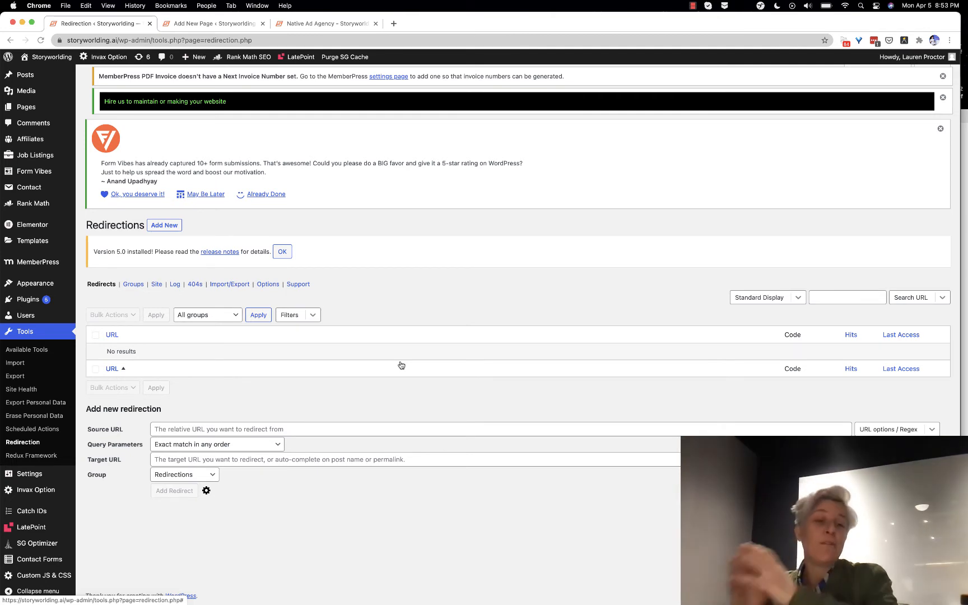
{"action": "left_click", "coordinate": [150, 225]}
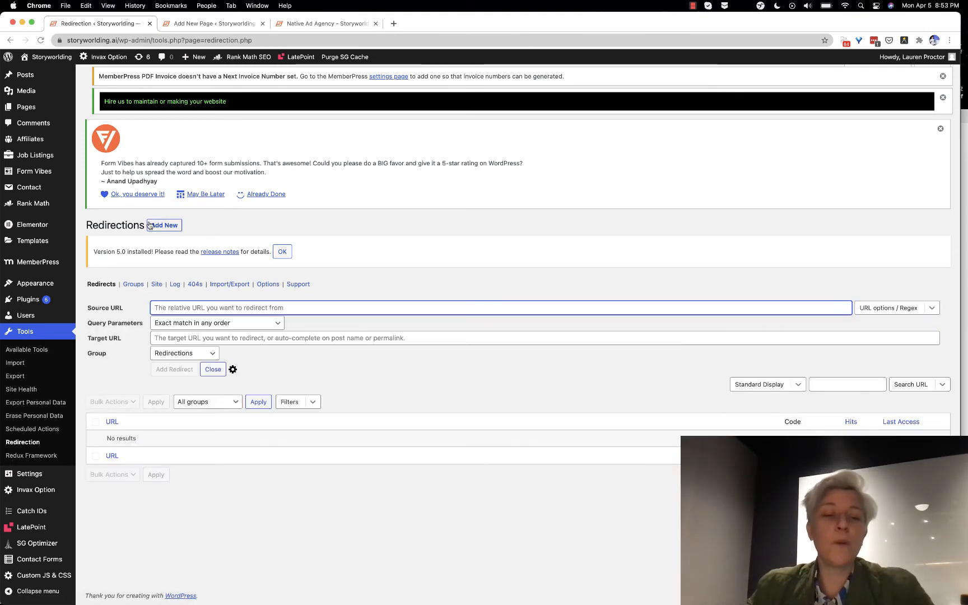
{"action": "left_click", "coordinate": [311, 24]}
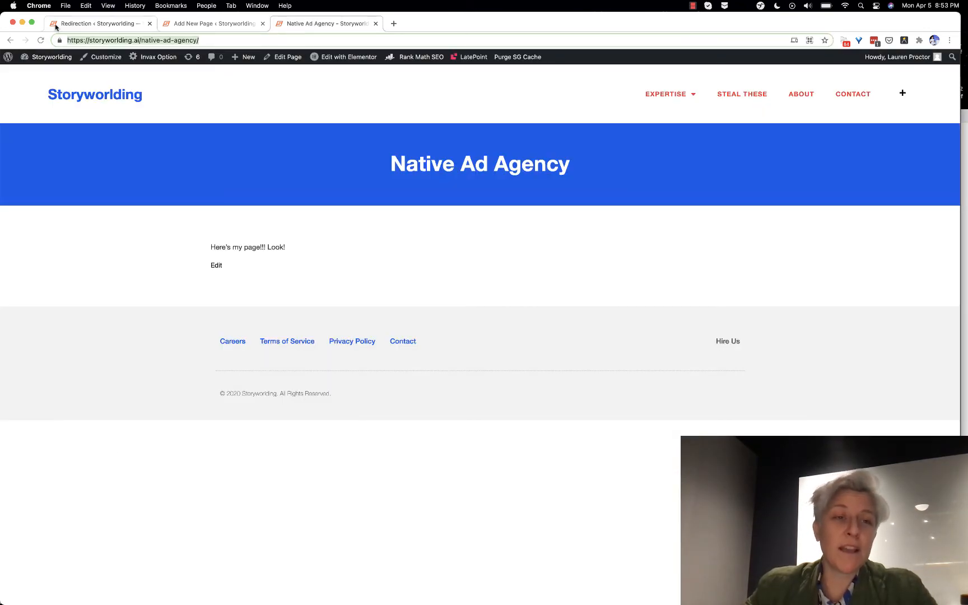
{"action": "left_click", "coordinate": [75, 26]}
{"action": "type", "text": "https://storyworlding.ai/native-ad-agency/"}
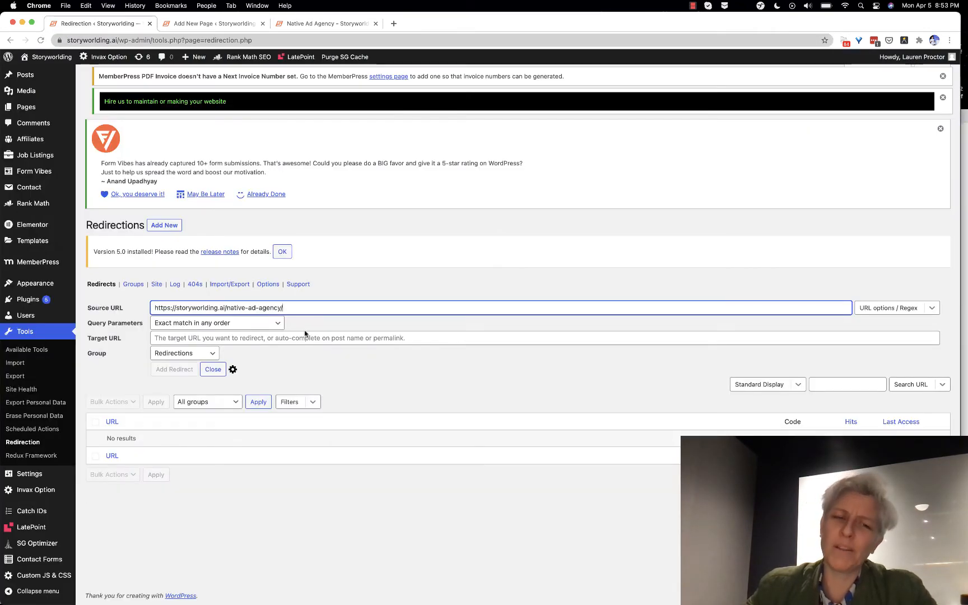
{"action": "left_click", "coordinate": [173, 325]}
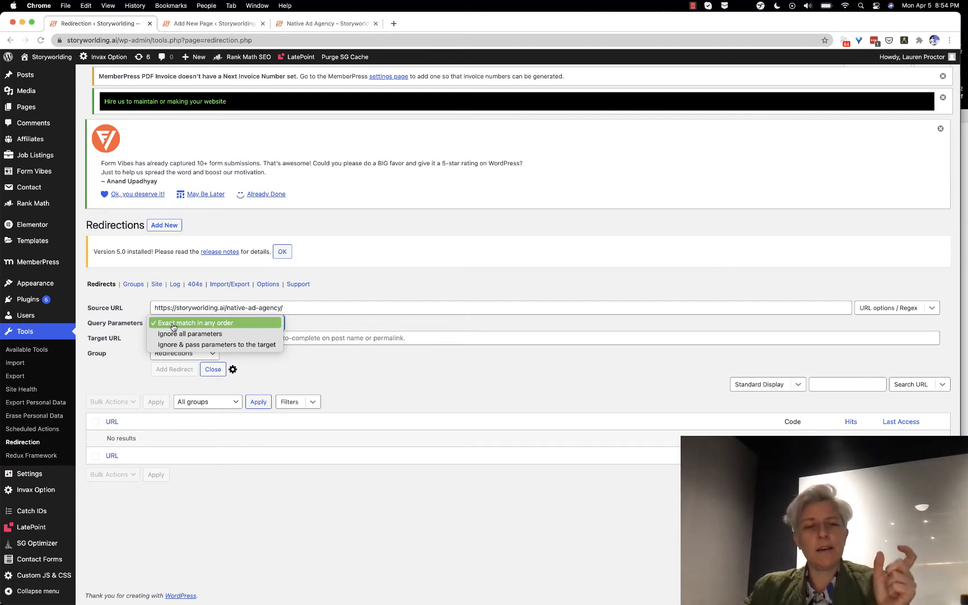
{"action": "left_click", "coordinate": [363, 293]}
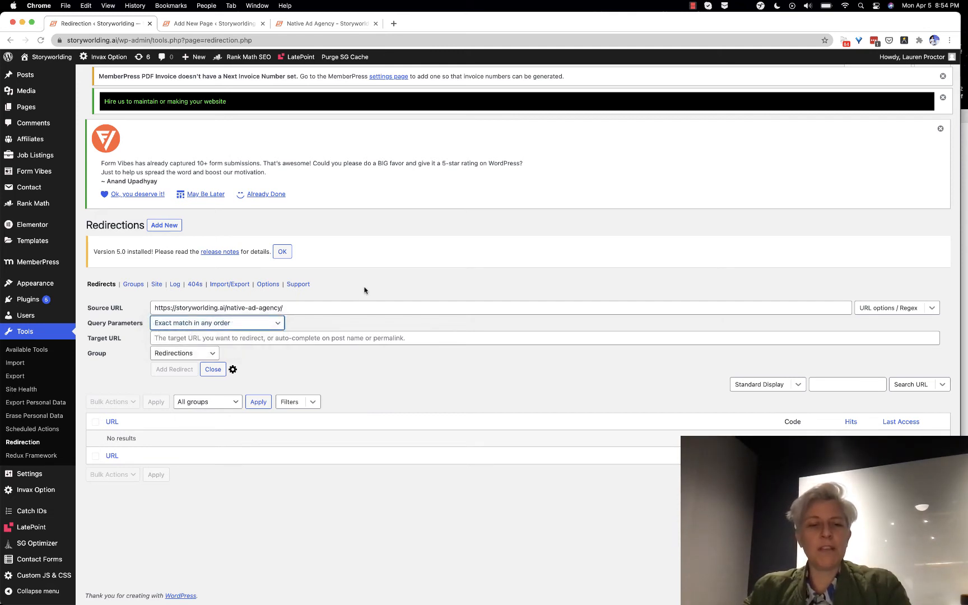
Open benchmademodern.com in a new tab, search the store for "sofa", and examine the query parameter in the results address
{"action": "key", "text": "super+t"}
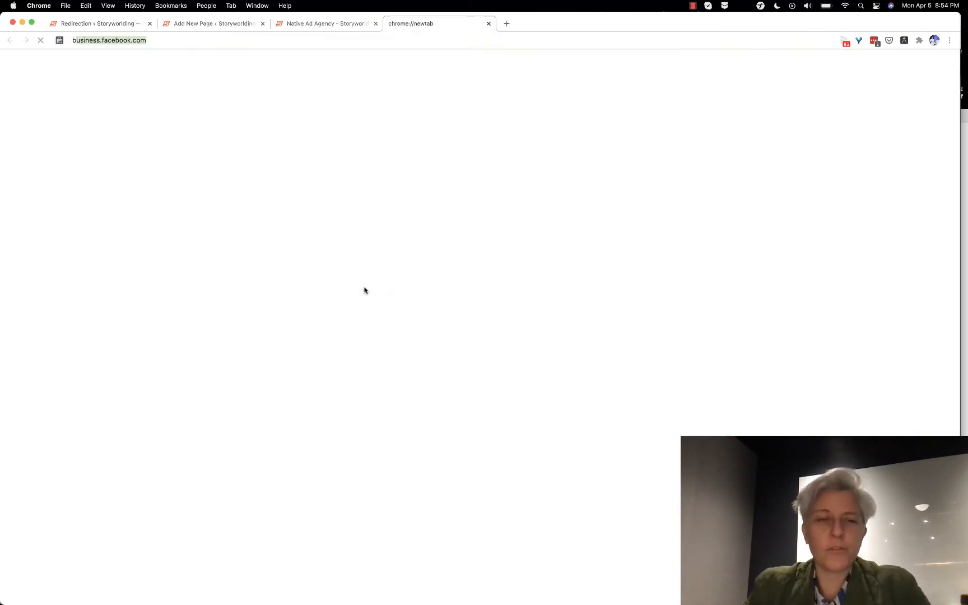
{"action": "type", "text": "benchmademodern.com"}
{"action": "key", "text": "Return"}
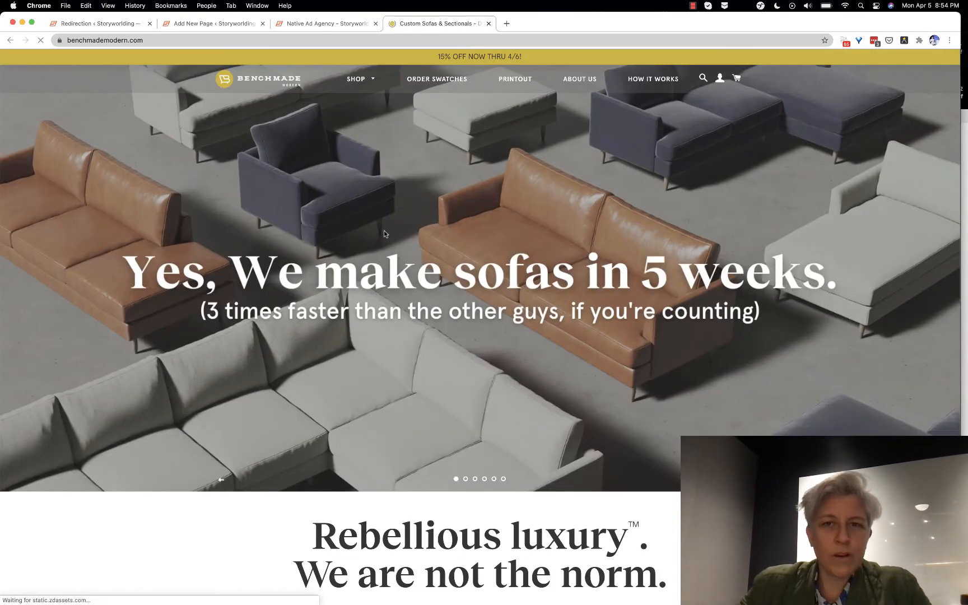
{"action": "left_click", "coordinate": [703, 78]}
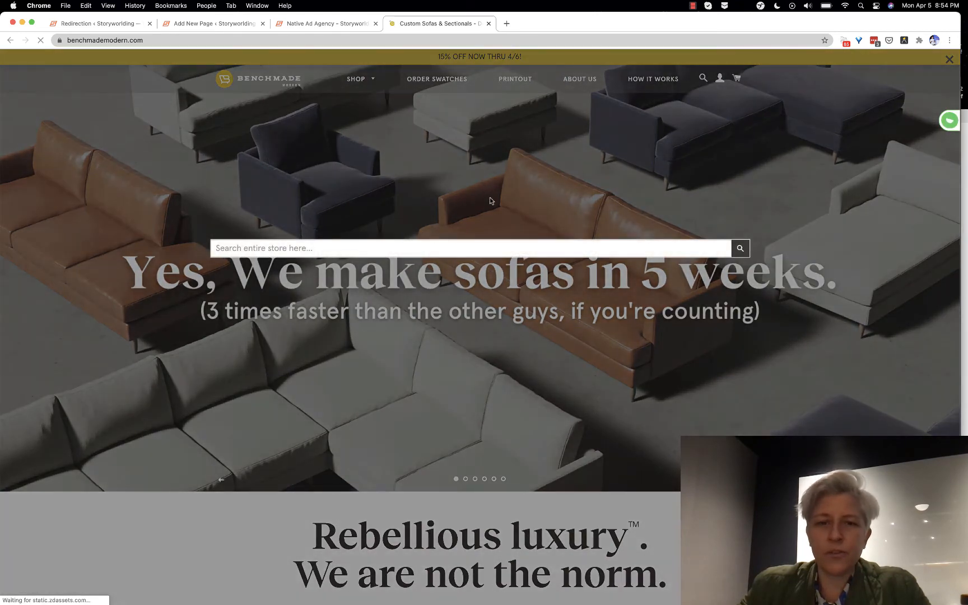
{"action": "left_click", "coordinate": [489, 245]}
{"action": "type", "text": "sofa"}
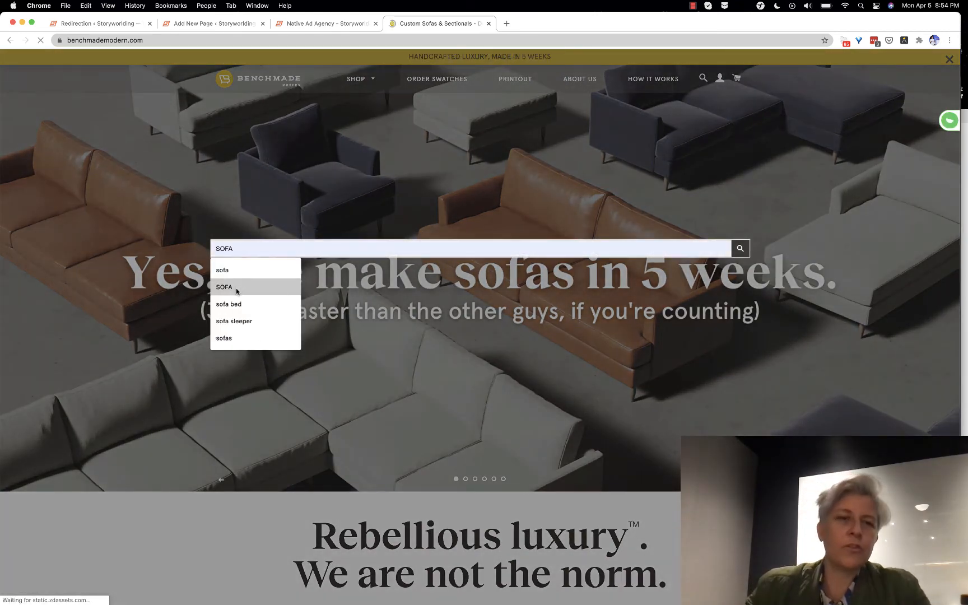
{"action": "key", "text": "Return"}
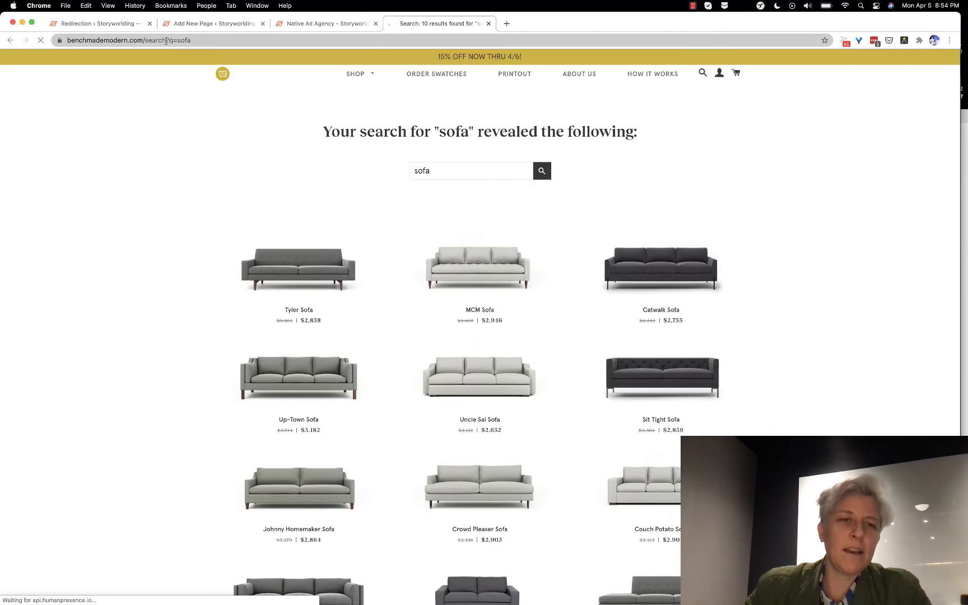
{"action": "left_click_drag", "start_coordinate": [169, 40], "coordinate": [237, 43]}
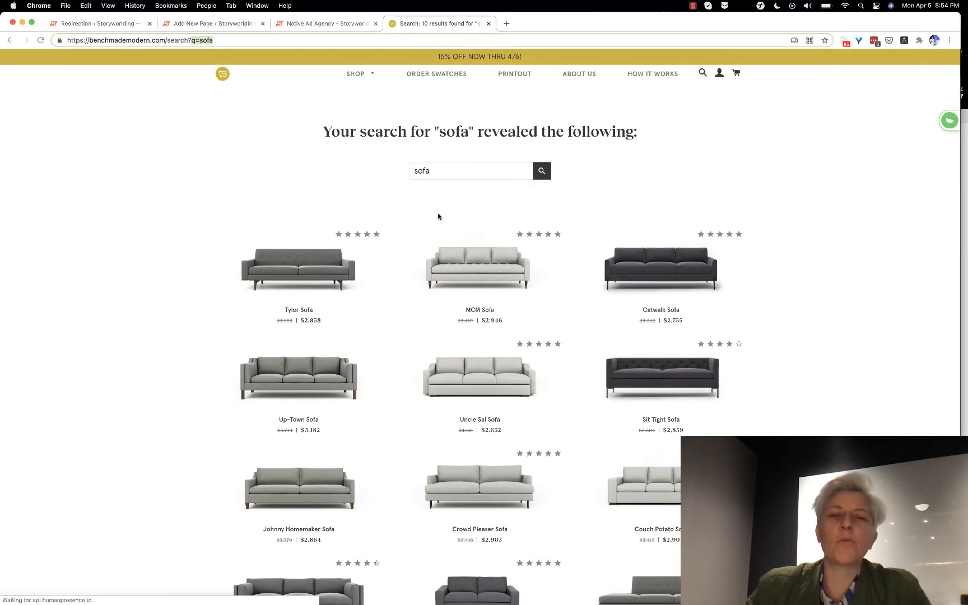
Return to the new redirection form and copy its source URL
{"action": "left_click", "coordinate": [322, 24]}
{"action": "left_click", "coordinate": [236, 23]}
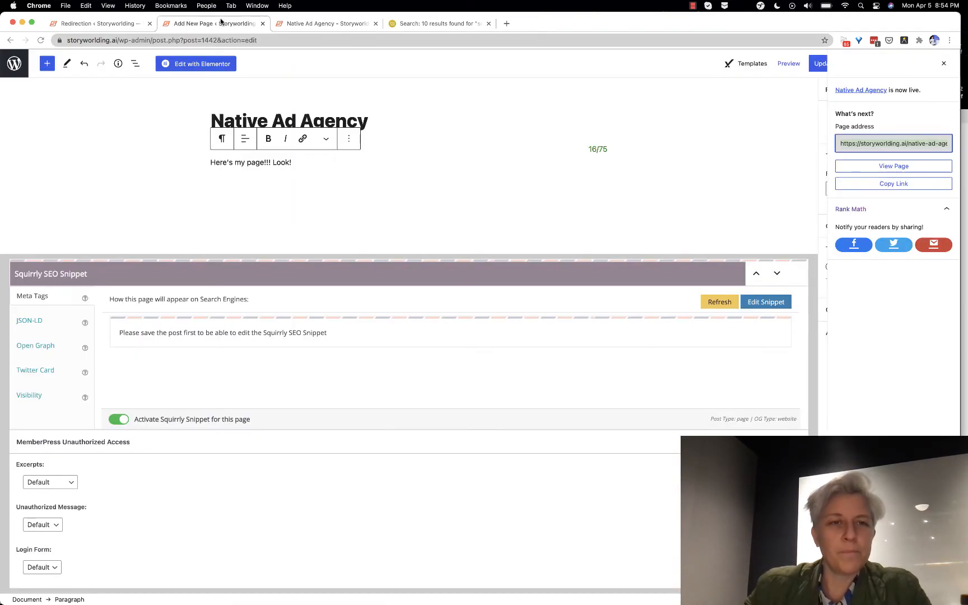
{"action": "left_click", "coordinate": [98, 24]}
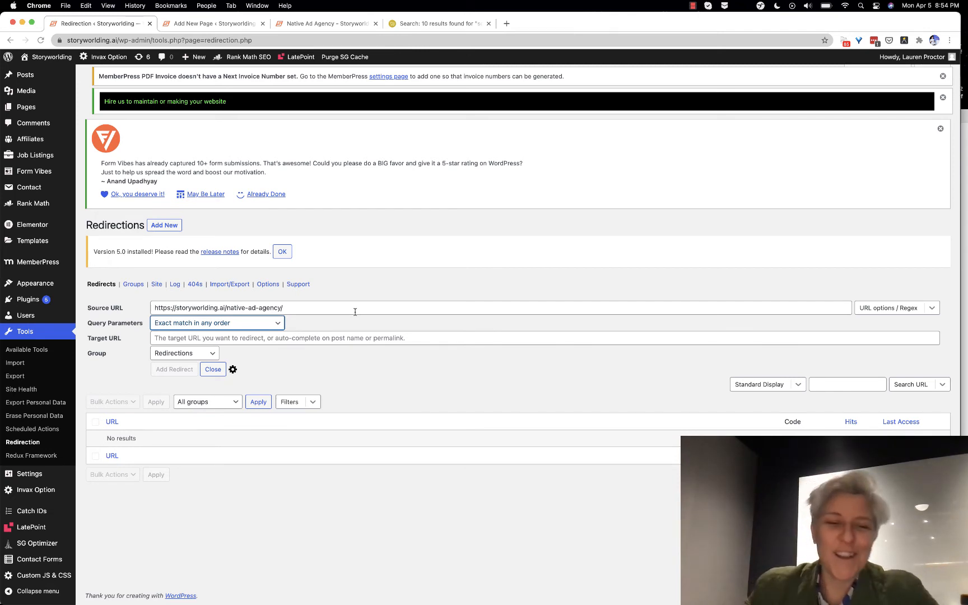
{"action": "left_click", "coordinate": [355, 312]}
{"action": "triple_click", "coordinate": [355, 312]}
{"action": "key", "text": "super+c"}
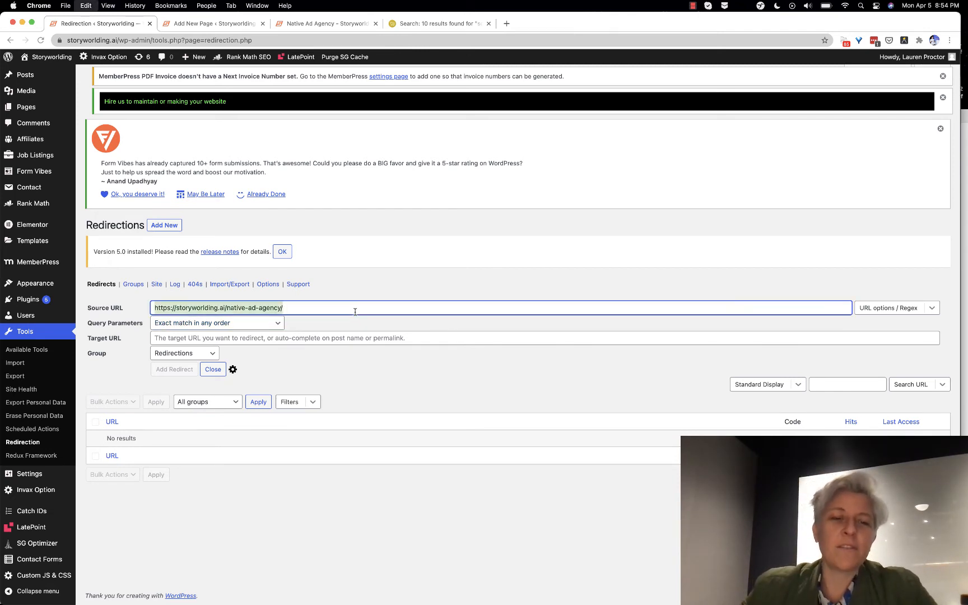
{"action": "left_click", "coordinate": [179, 338]}
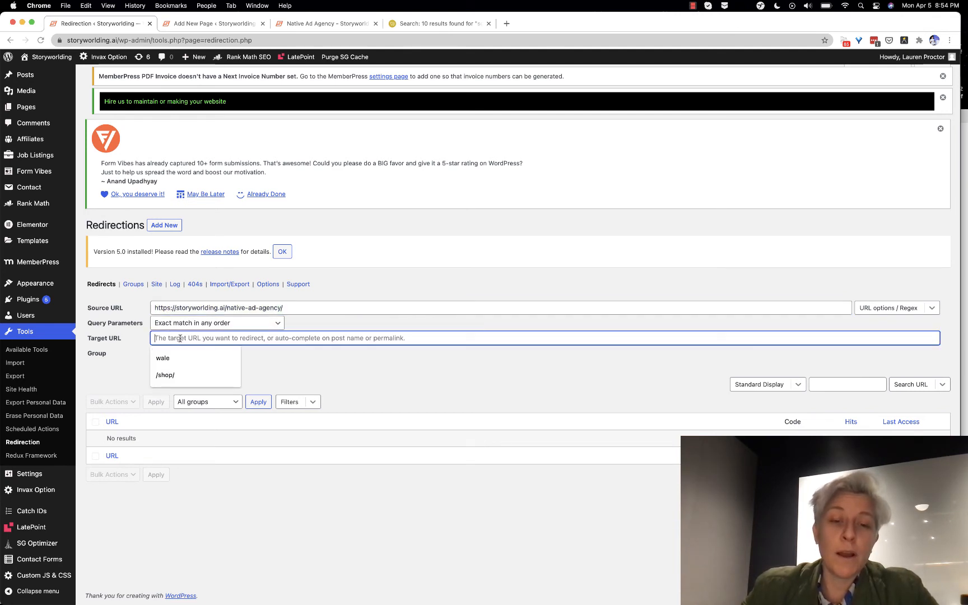
{"action": "key", "text": "super+v"}
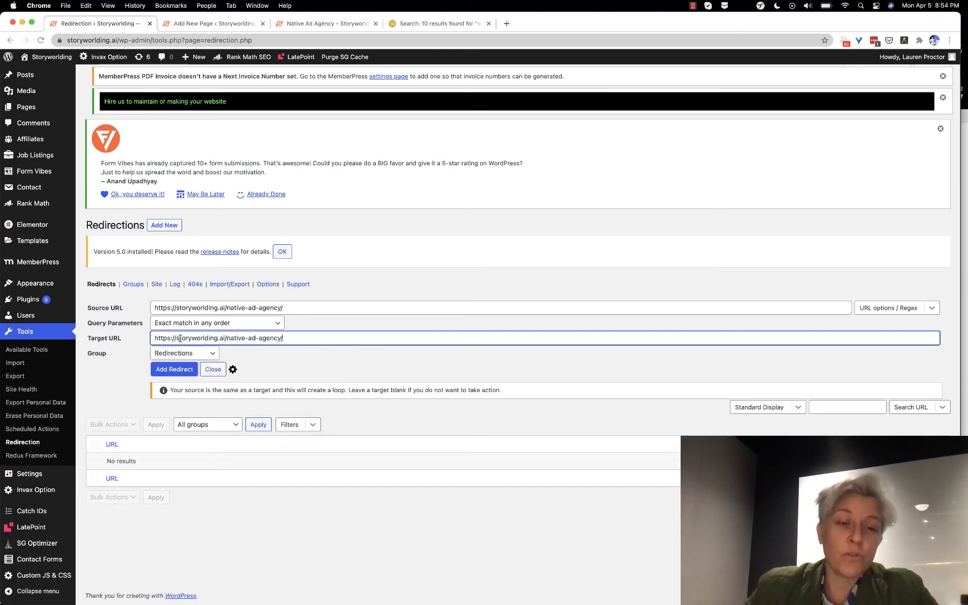
{"action": "left_click", "coordinate": [256, 338]}
{"action": "type", "text": "vertising"}
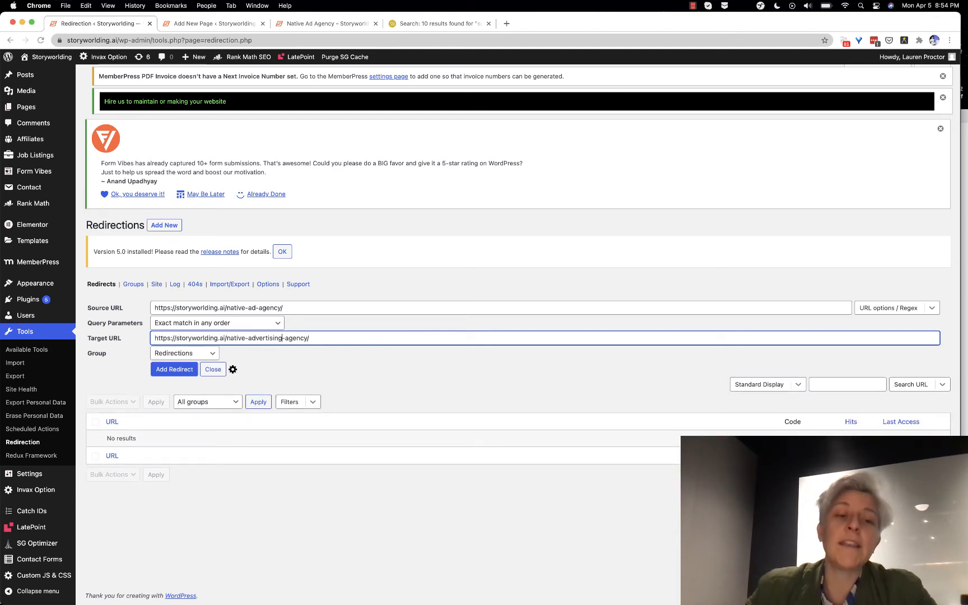
Keep the redirect in the Redirections group and add it to the redirects list
{"action": "left_click", "coordinate": [181, 355]}
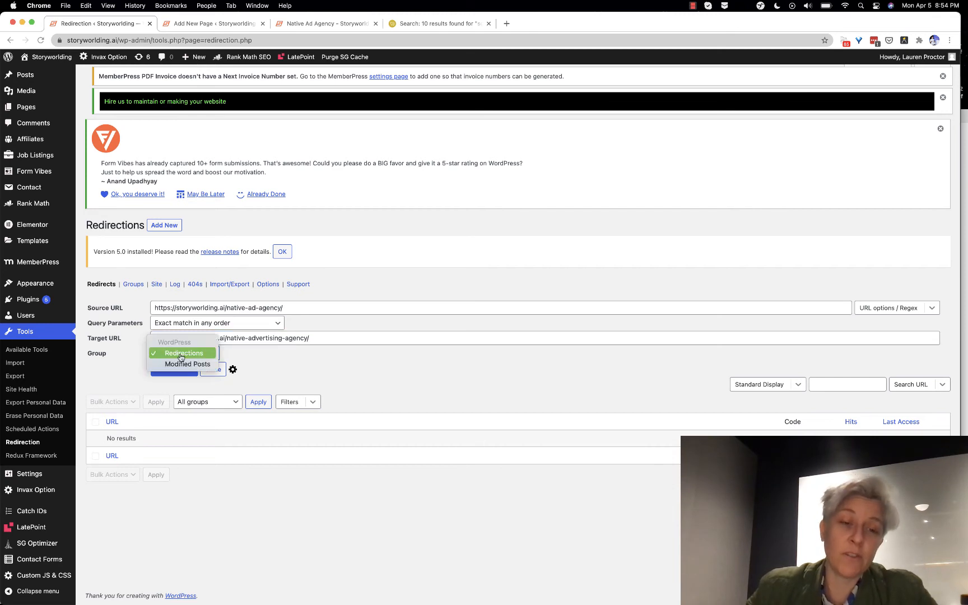
{"action": "left_click", "coordinate": [182, 354]}
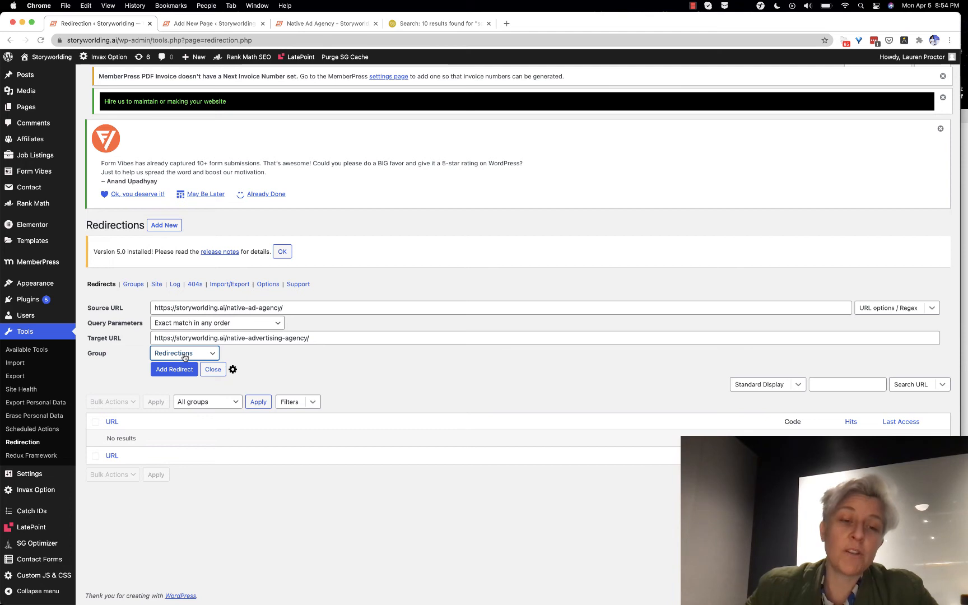
{"action": "left_click", "coordinate": [174, 370]}
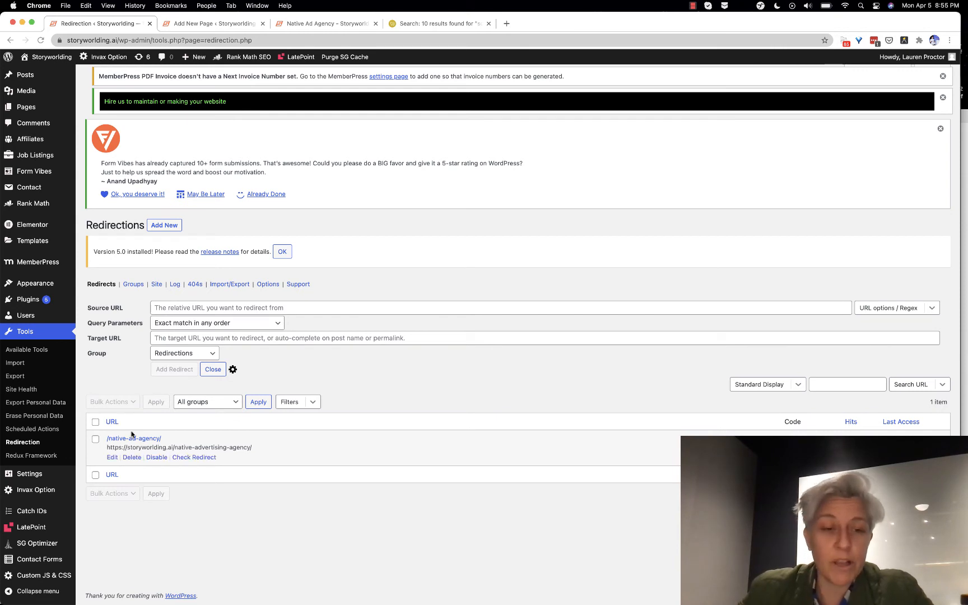
Test the redirect by opening the Native Ad Agency page's original address in a new tab and examining the address it leads to
{"action": "left_click", "coordinate": [300, 27]}
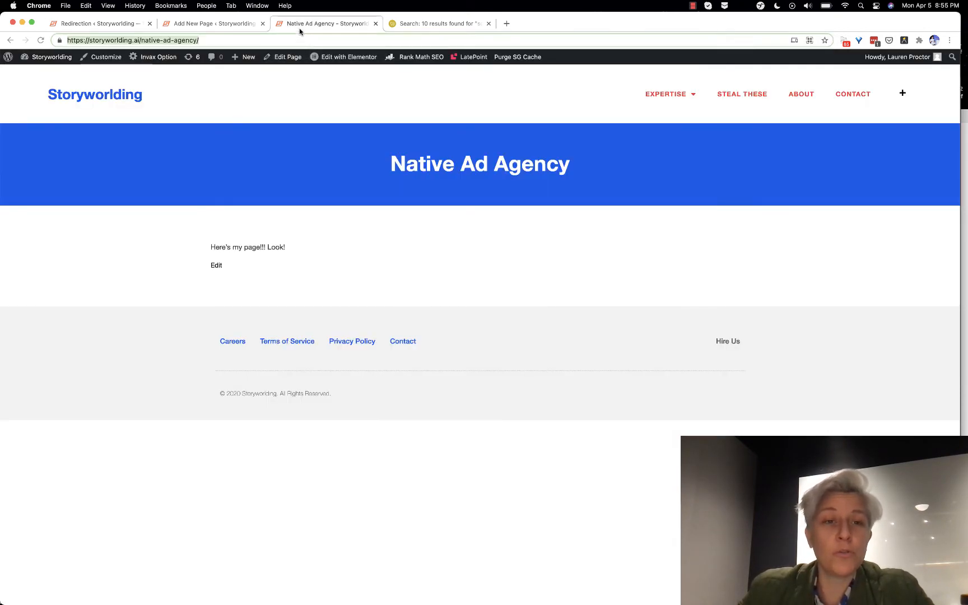
{"action": "left_click", "coordinate": [237, 40]}
{"action": "key", "text": "super+c"}
{"action": "key", "text": "super+t"}
{"action": "key", "text": "super+v"}
{"action": "key", "text": "Return"}
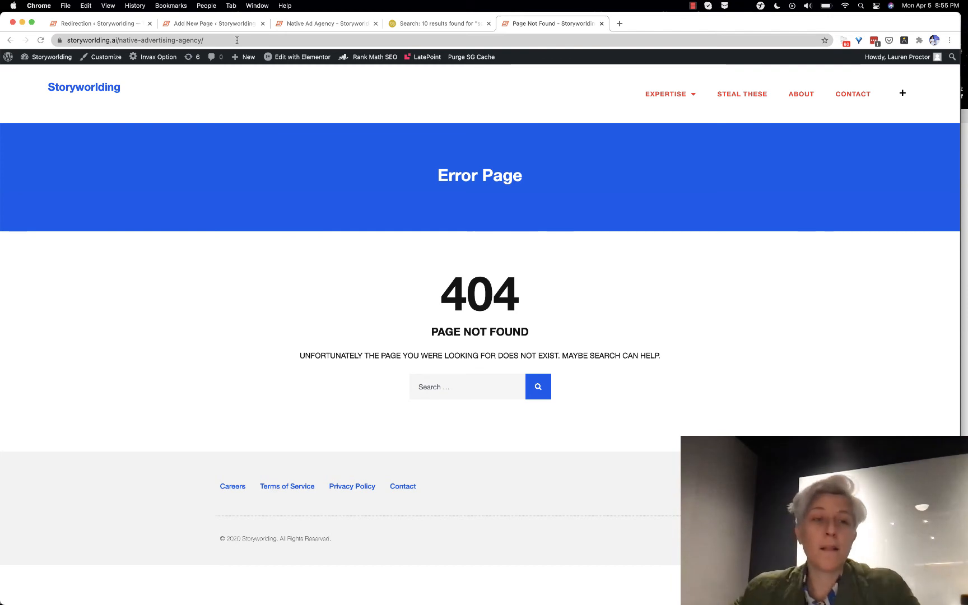
{"action": "left_click", "coordinate": [136, 40]}
{"action": "double_click", "coordinate": [181, 40]}
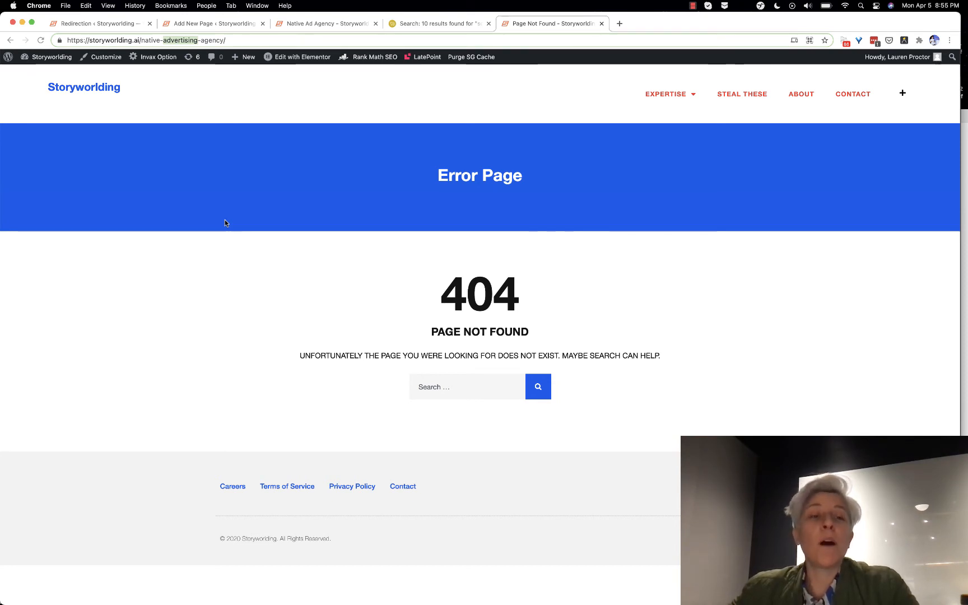
Return to the Native Ad Agency page editor, change its URL slug to native-advertising-agency, and update the page
{"action": "left_click", "coordinate": [340, 25]}
{"action": "left_click", "coordinate": [235, 25]}
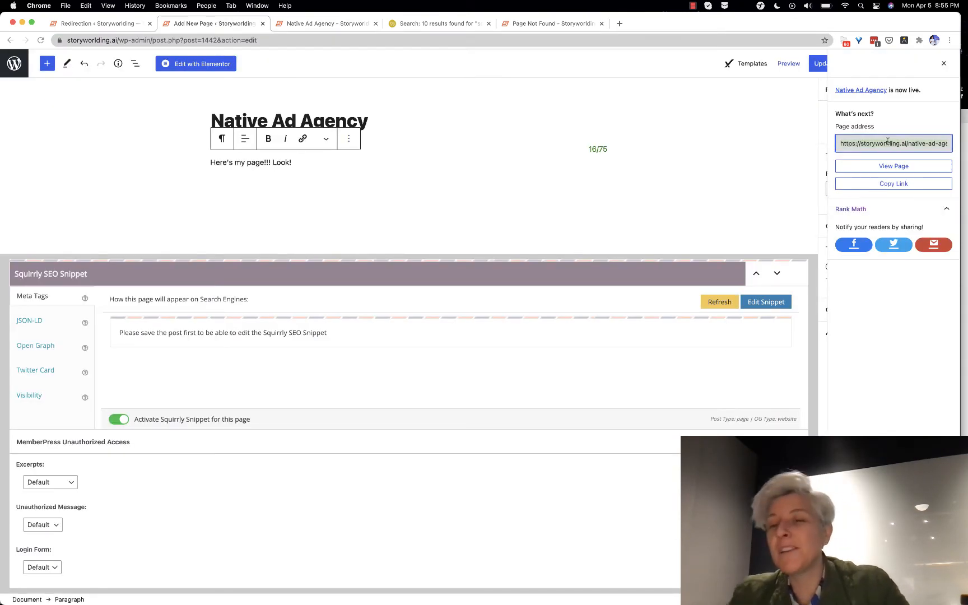
{"action": "scroll", "coordinate": [888, 141], "scroll_direction": "right", "scroll_amount": 1}
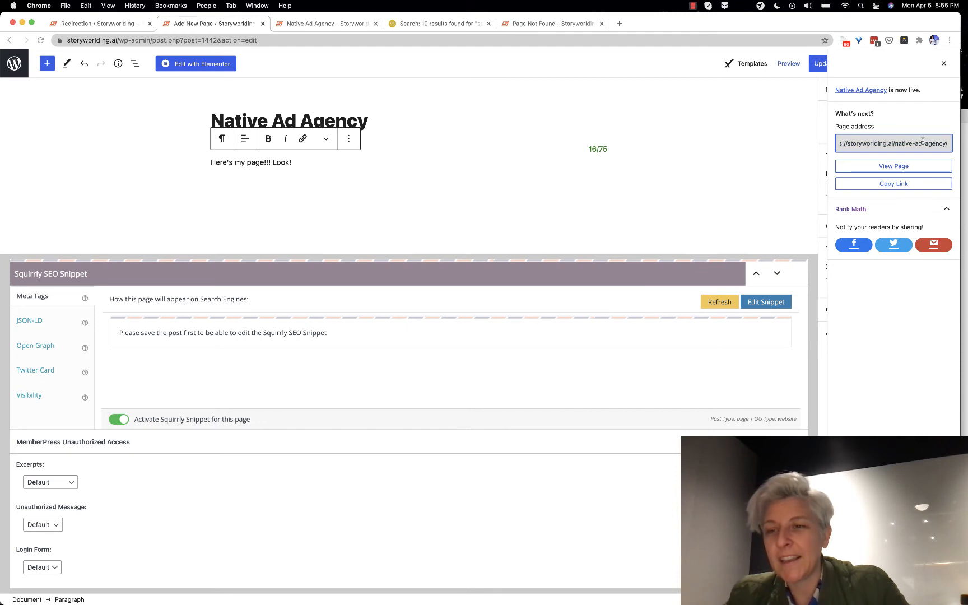
{"action": "left_click", "coordinate": [944, 64]}
{"action": "left_click", "coordinate": [833, 89]}
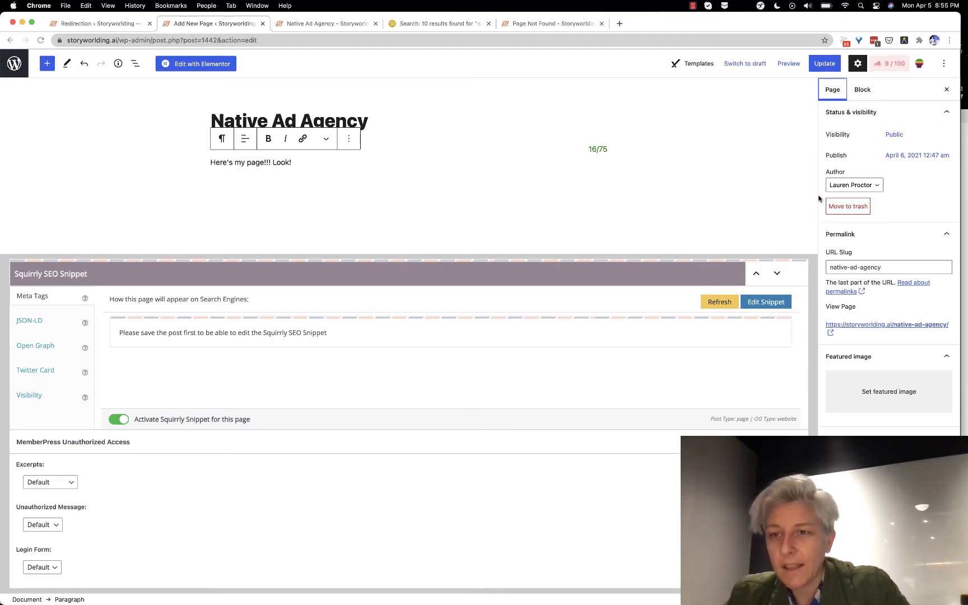
{"action": "left_click", "coordinate": [854, 268]}
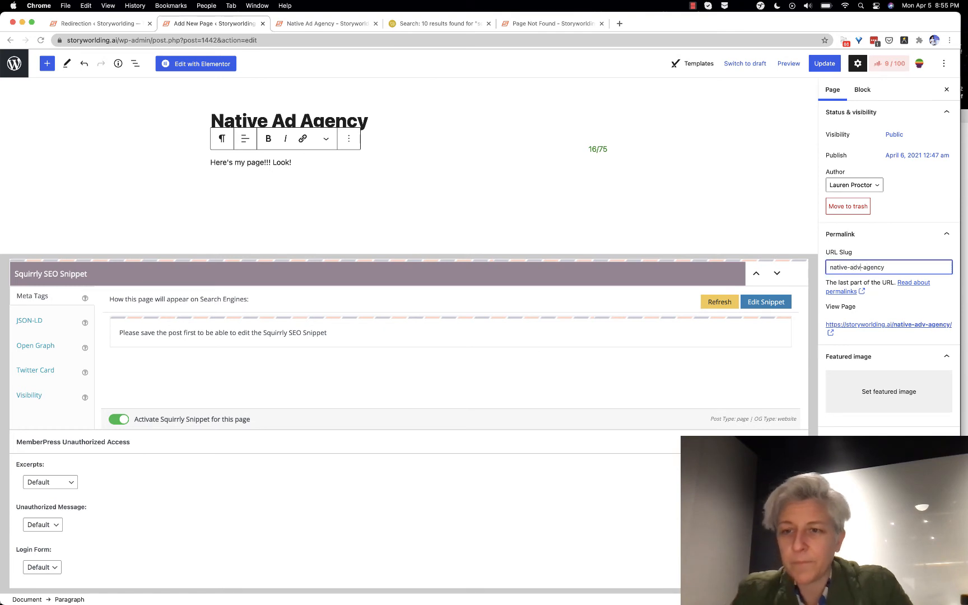
{"action": "type", "text": "vertising"}
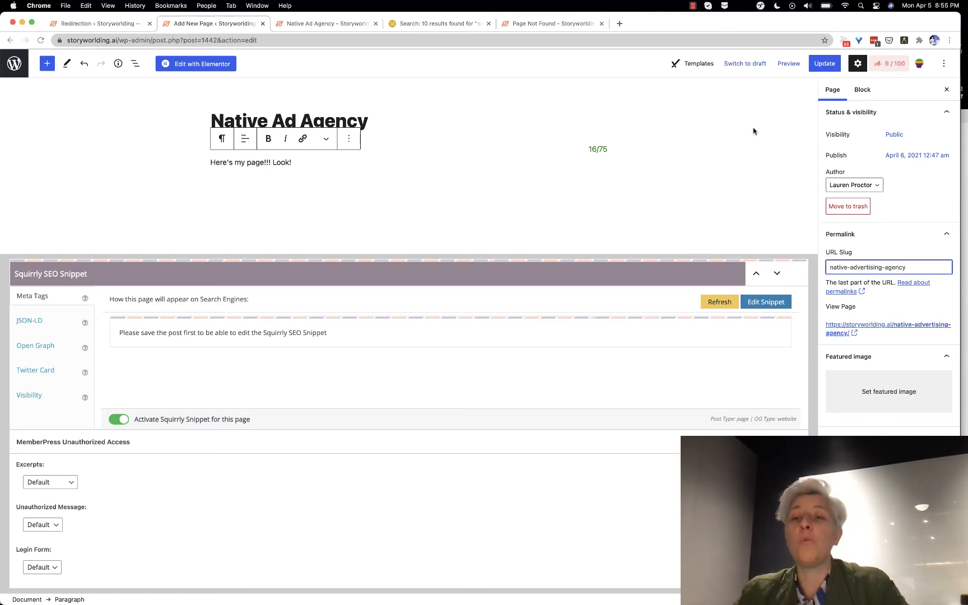
{"action": "left_click", "coordinate": [820, 65]}
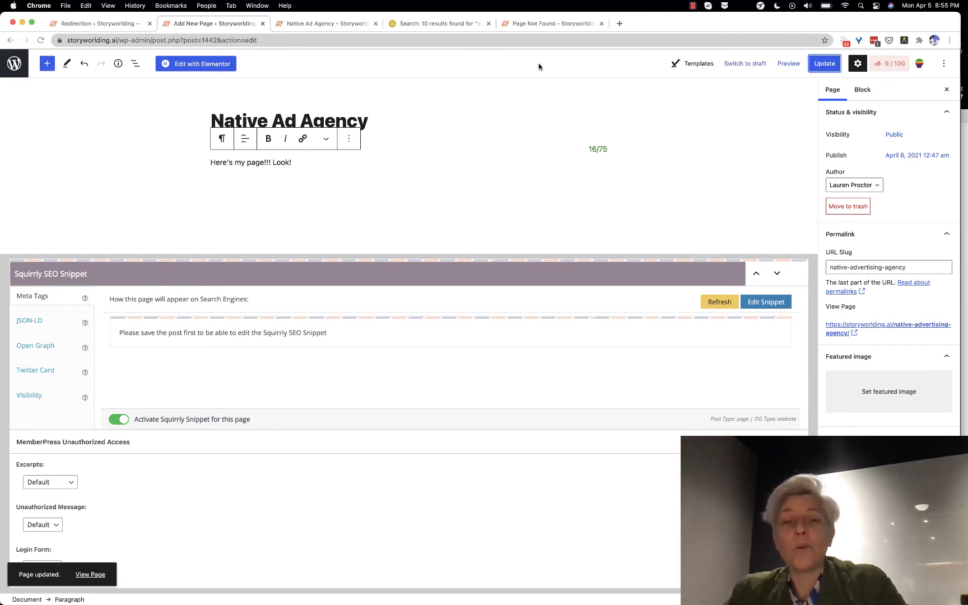
{"action": "left_click", "coordinate": [552, 23]}
{"action": "left_click", "coordinate": [432, 40]}
{"action": "key", "text": "Return"}
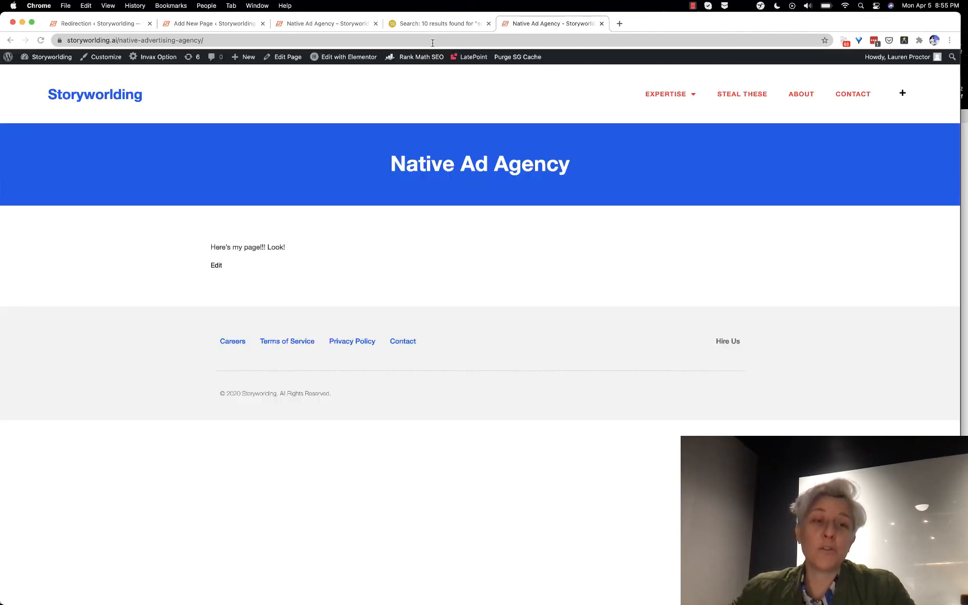
{"action": "double_click", "coordinate": [156, 41]}
{"action": "type", "text": "ad"}
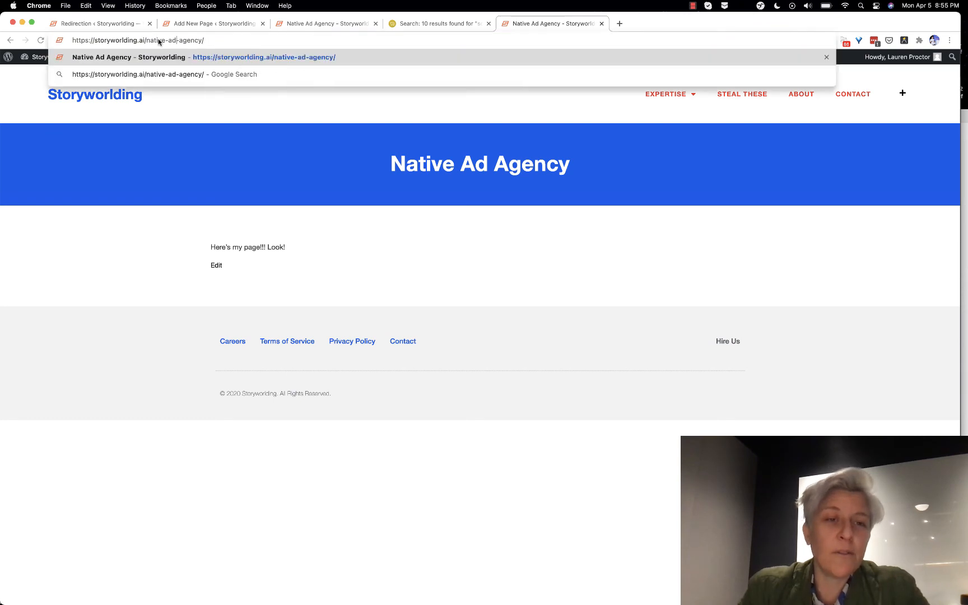
{"action": "key", "text": "Return"}
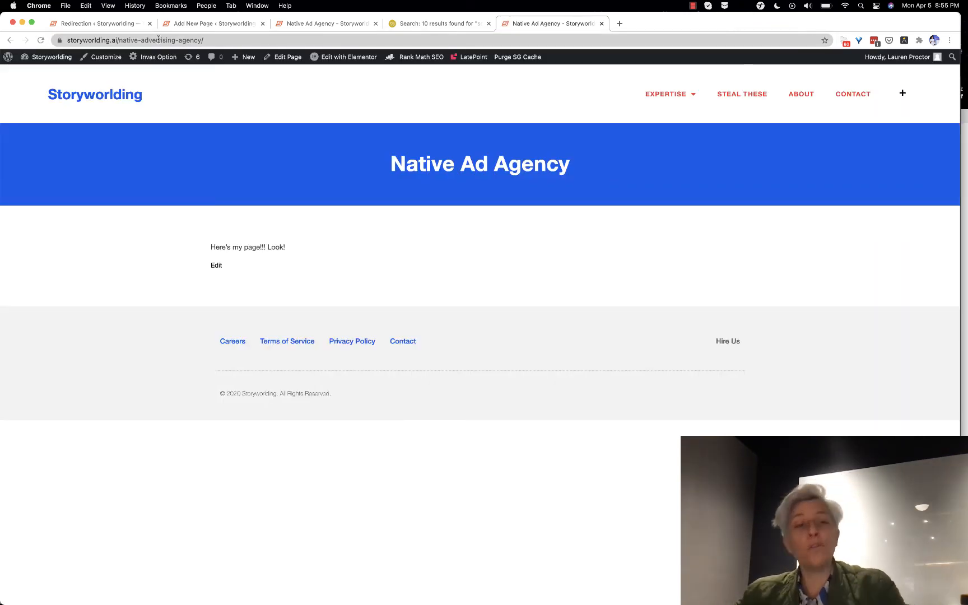
Compare the redirected page's content and address with the tab still showing the native-ad-agency address and with the page editor
{"action": "double_click", "coordinate": [159, 40]}
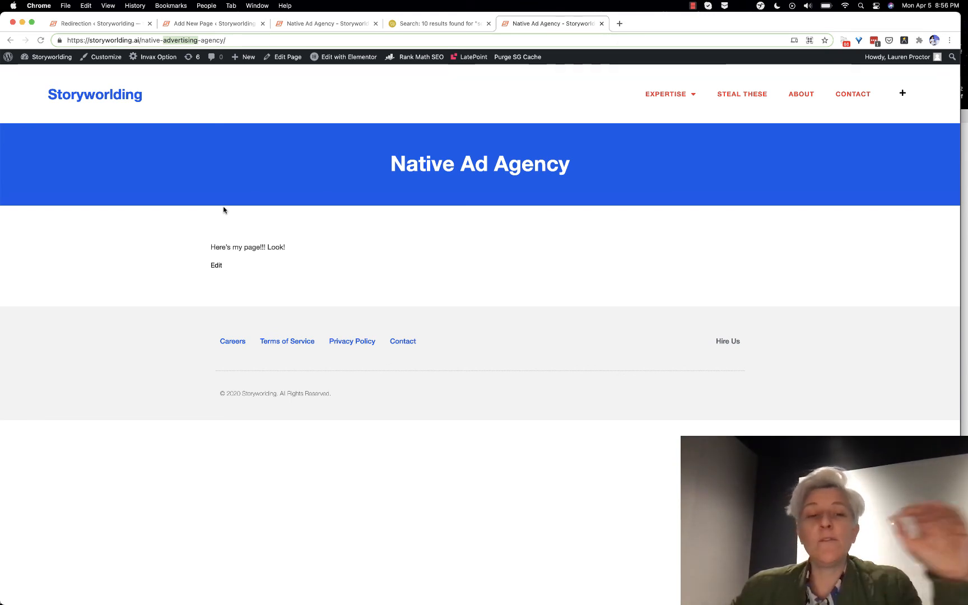
{"action": "left_click_drag", "start_coordinate": [406, 164], "coordinate": [579, 268]}
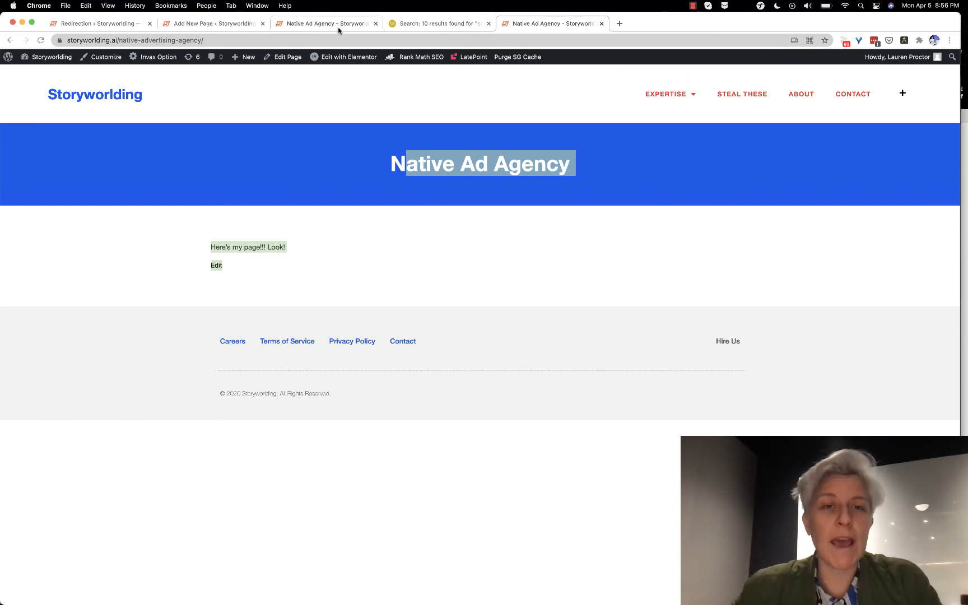
{"action": "left_click", "coordinate": [148, 40]}
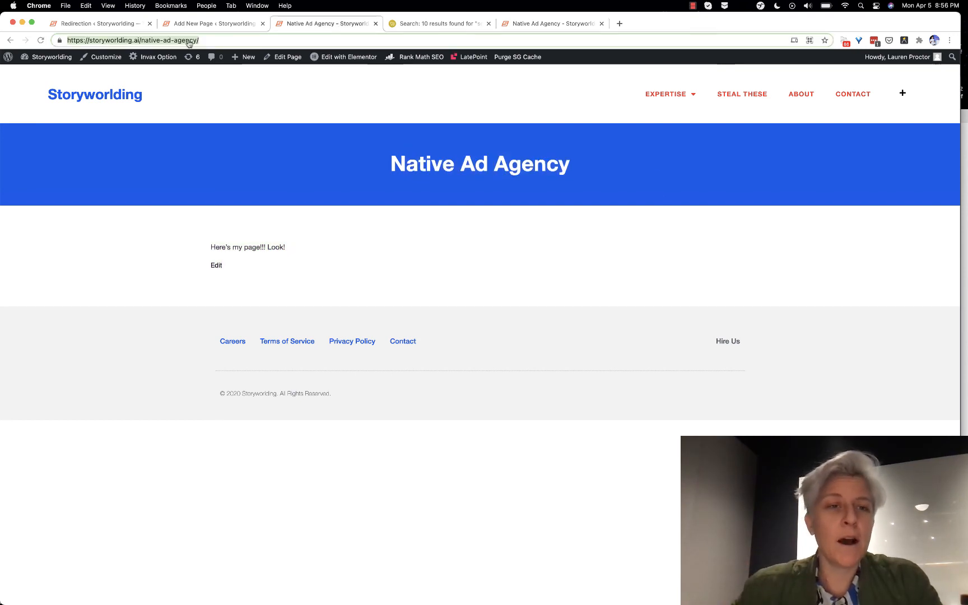
{"action": "double_click", "coordinate": [148, 41]}
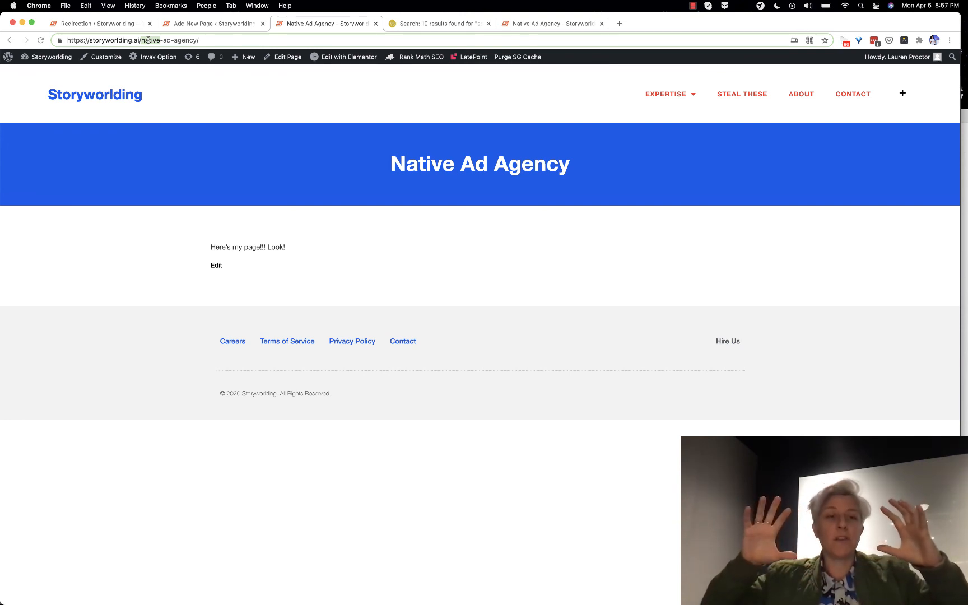
{"action": "left_click", "coordinate": [543, 29]}
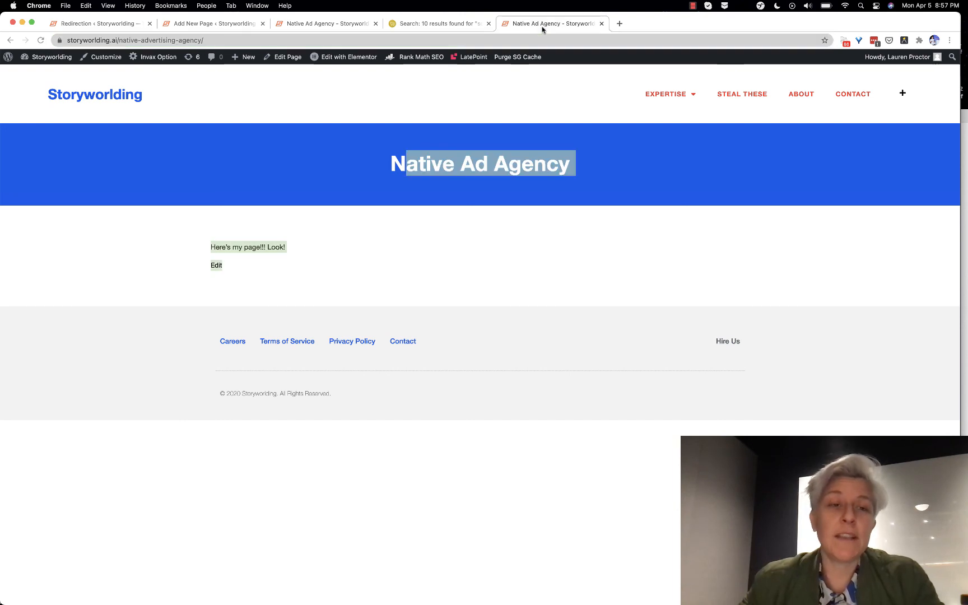
{"action": "left_click", "coordinate": [180, 41]}
{"action": "double_click", "coordinate": [180, 40]}
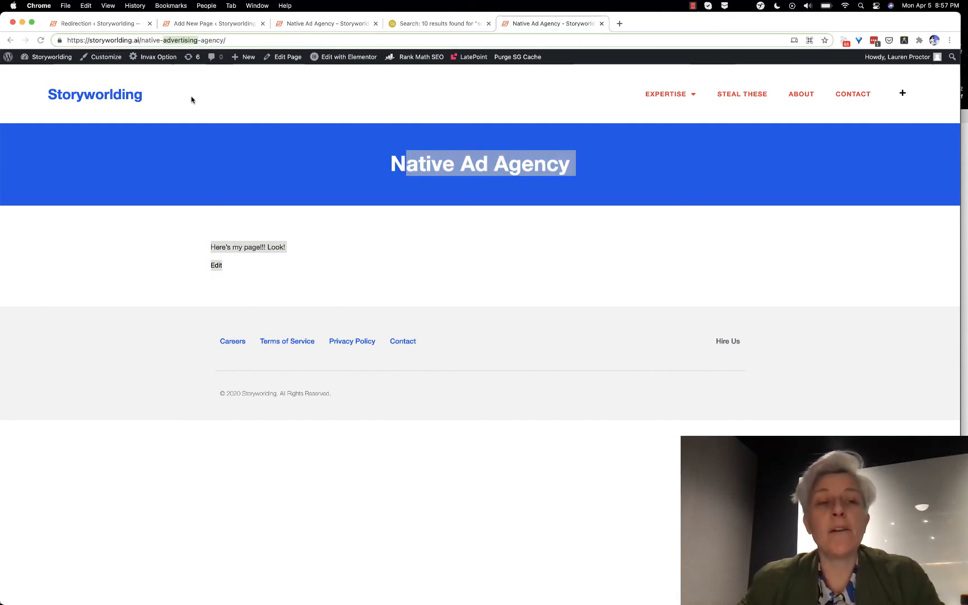
{"action": "left_click", "coordinate": [224, 25]}
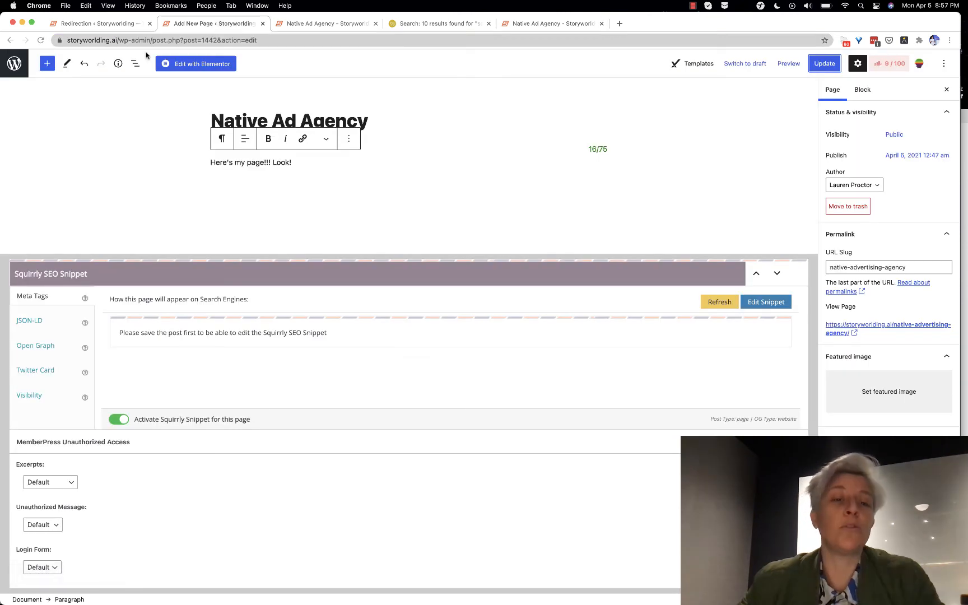
{"action": "left_click", "coordinate": [308, 26]}
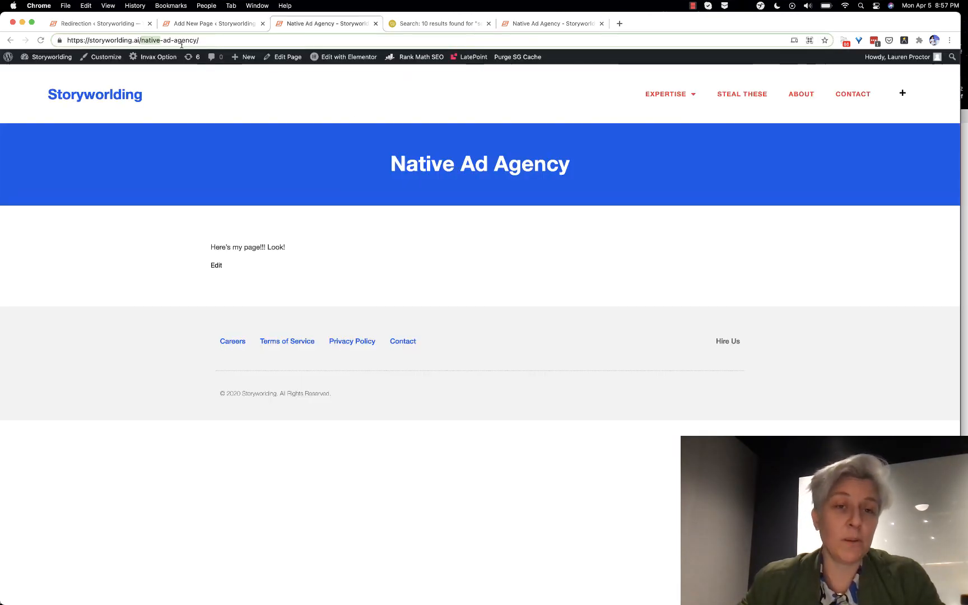